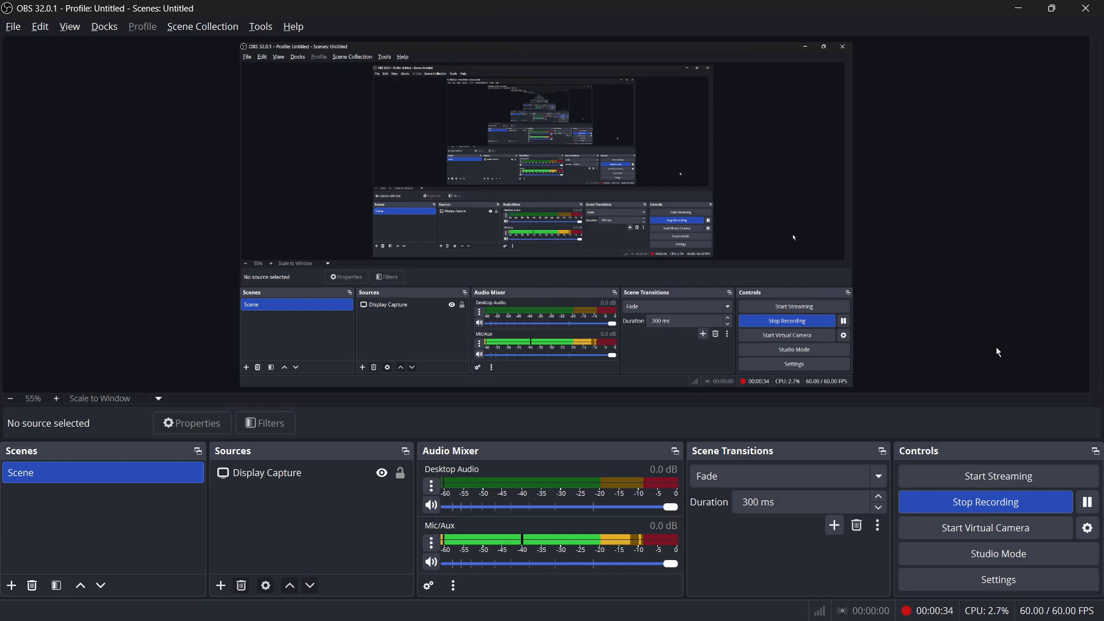
Switch to the n8n workflow in the browser and add a manual trigger as its first step.
key("alt+Tab")
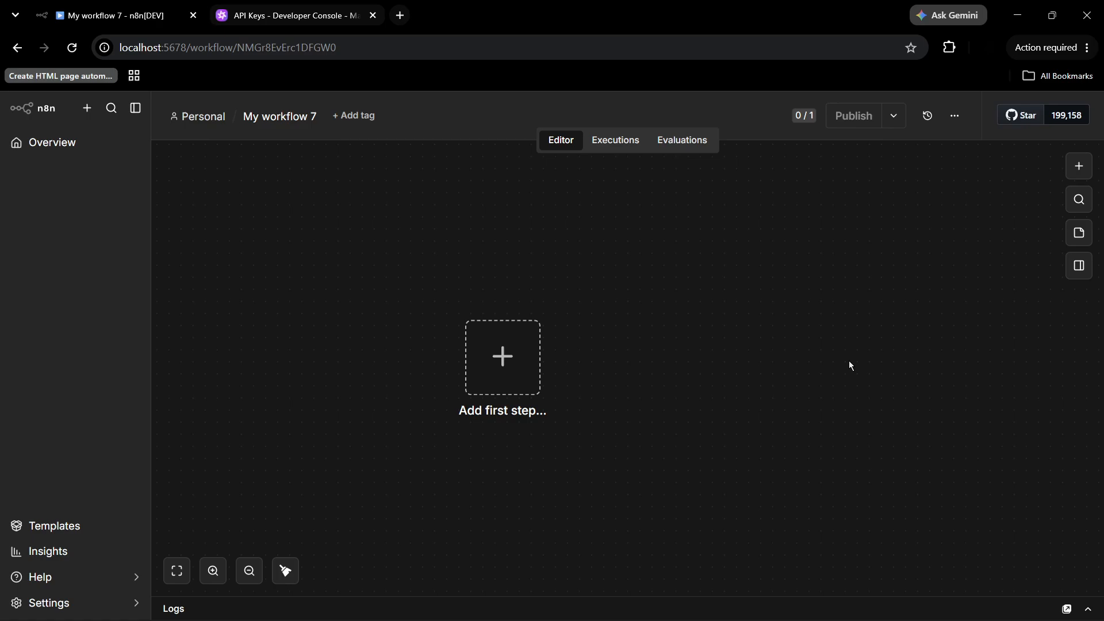
key("alt+Tab")
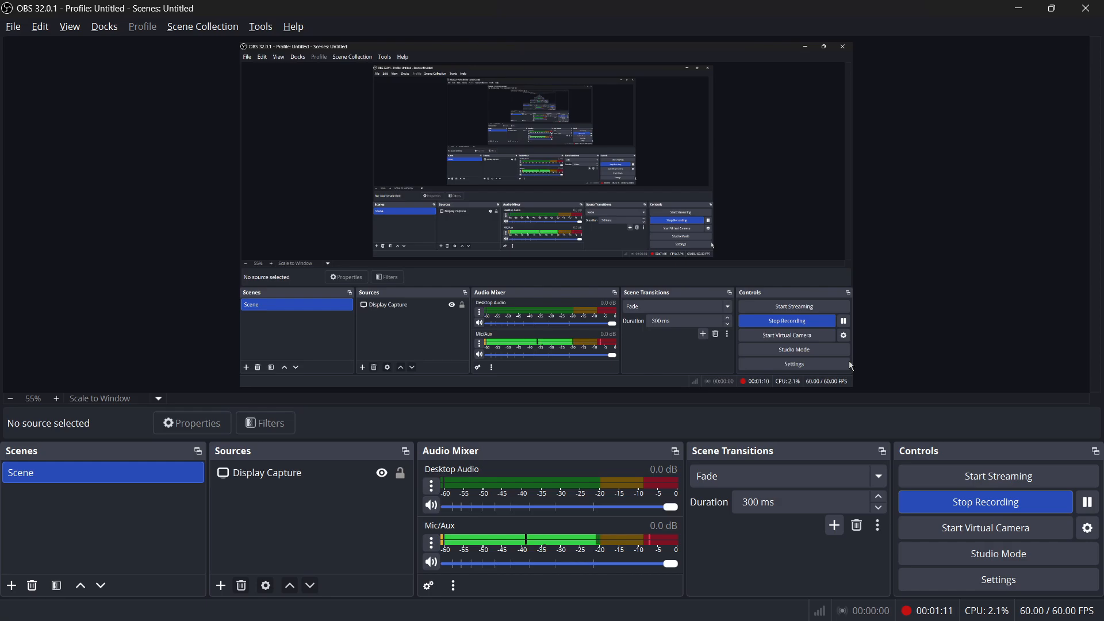
key("alt+Tab")
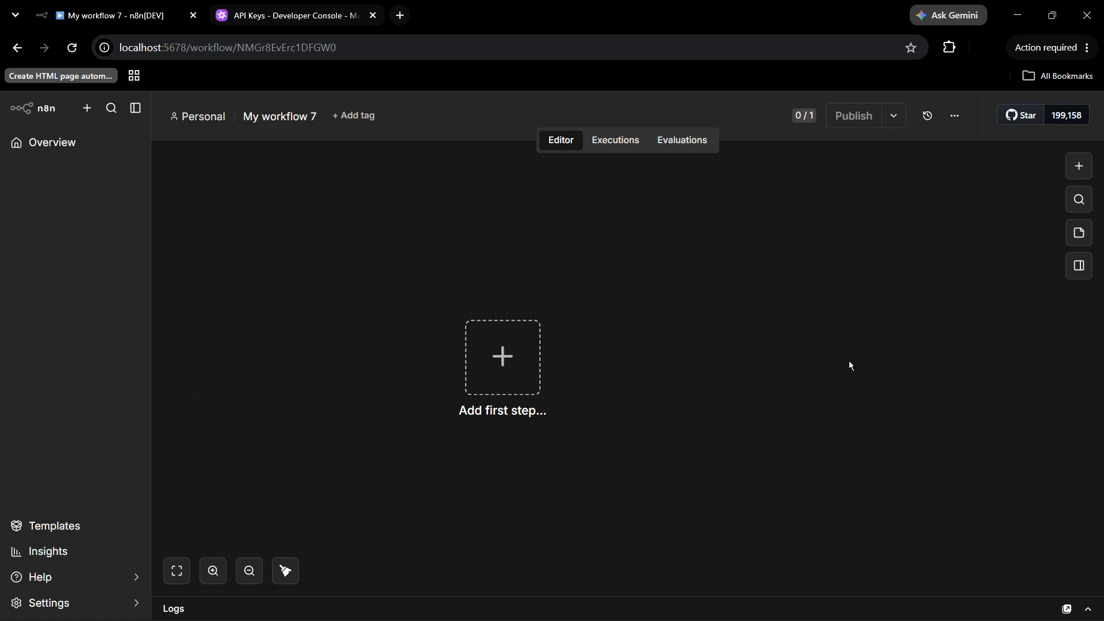
left_click(508, 370)
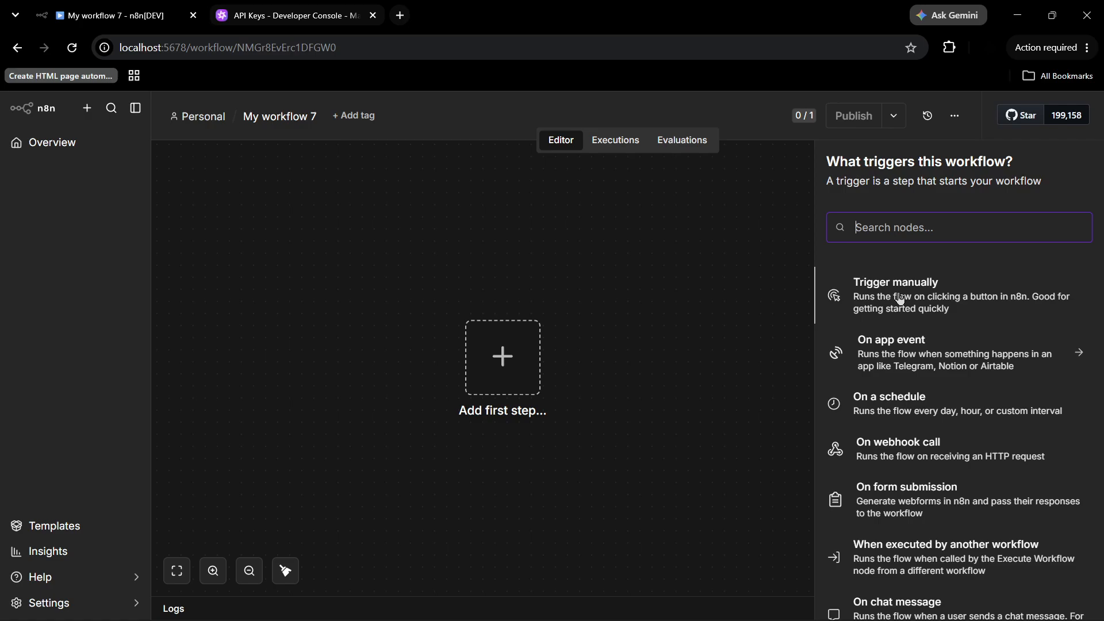
left_click(900, 299)
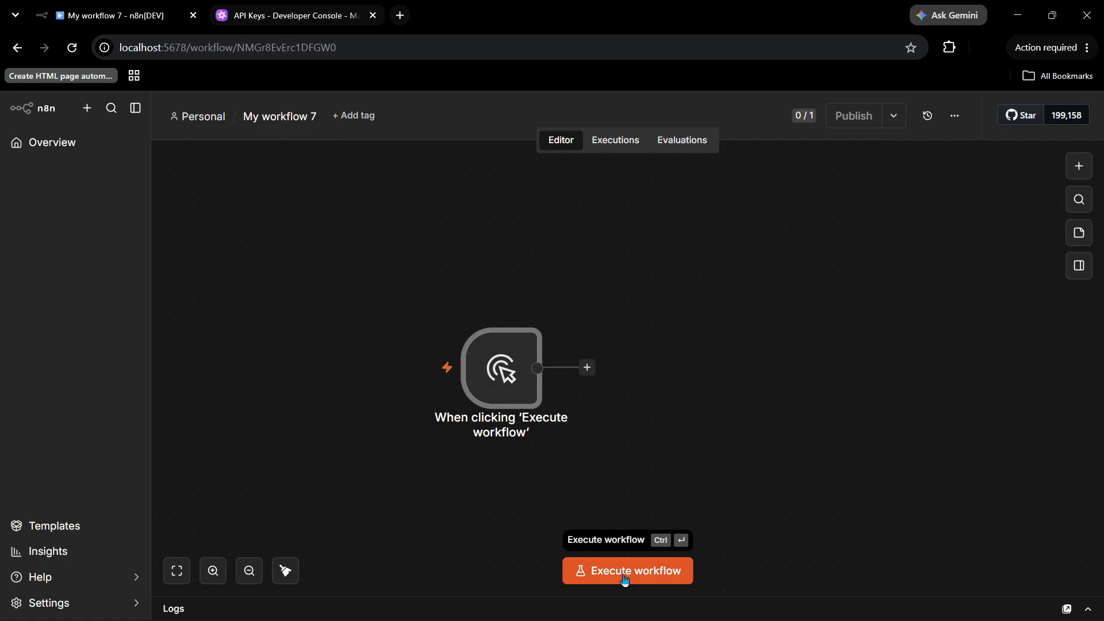
Add a Qwen Cloud node with the Message a model action after the manual trigger.
left_click(587, 370)
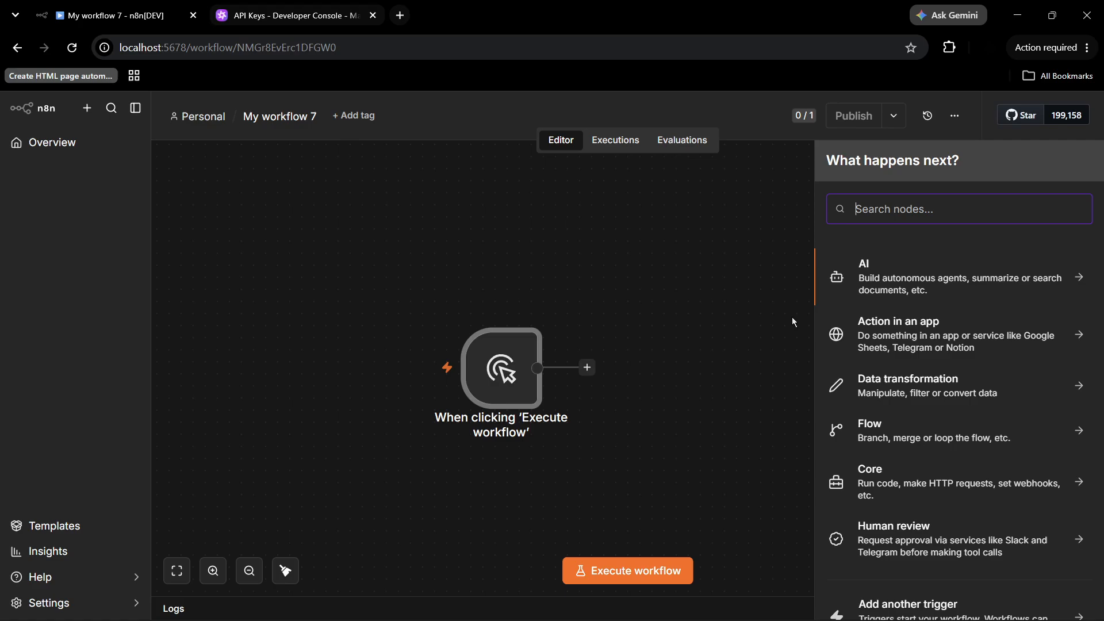
left_click(928, 295)
scroll(923, 424, "down", 5)
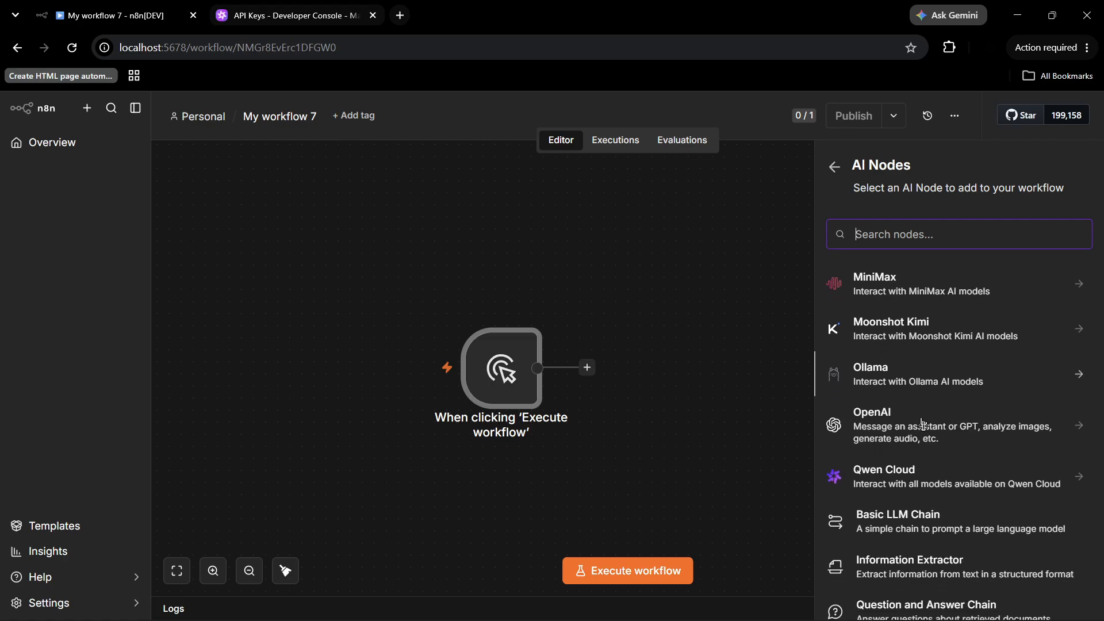
scroll(923, 424, "down", 1)
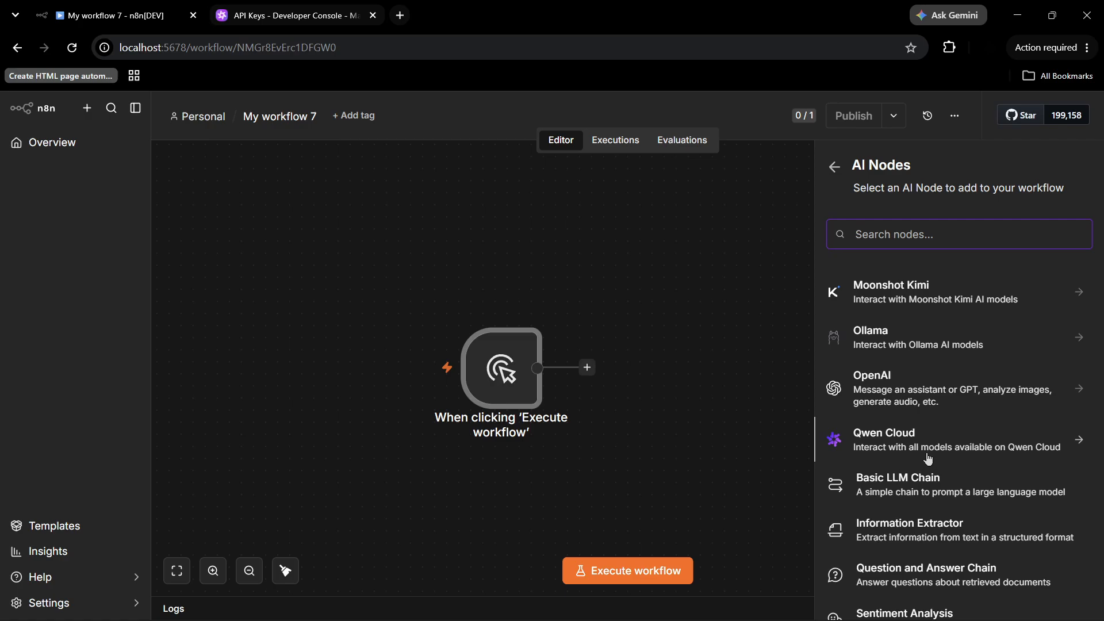
left_click(1044, 450)
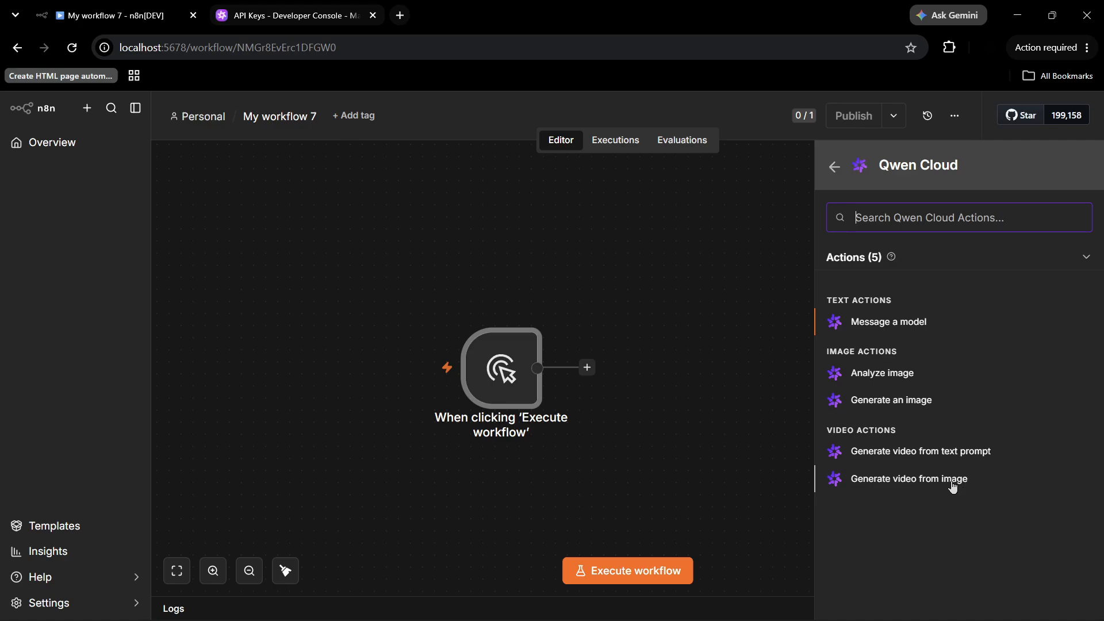
left_click(886, 323)
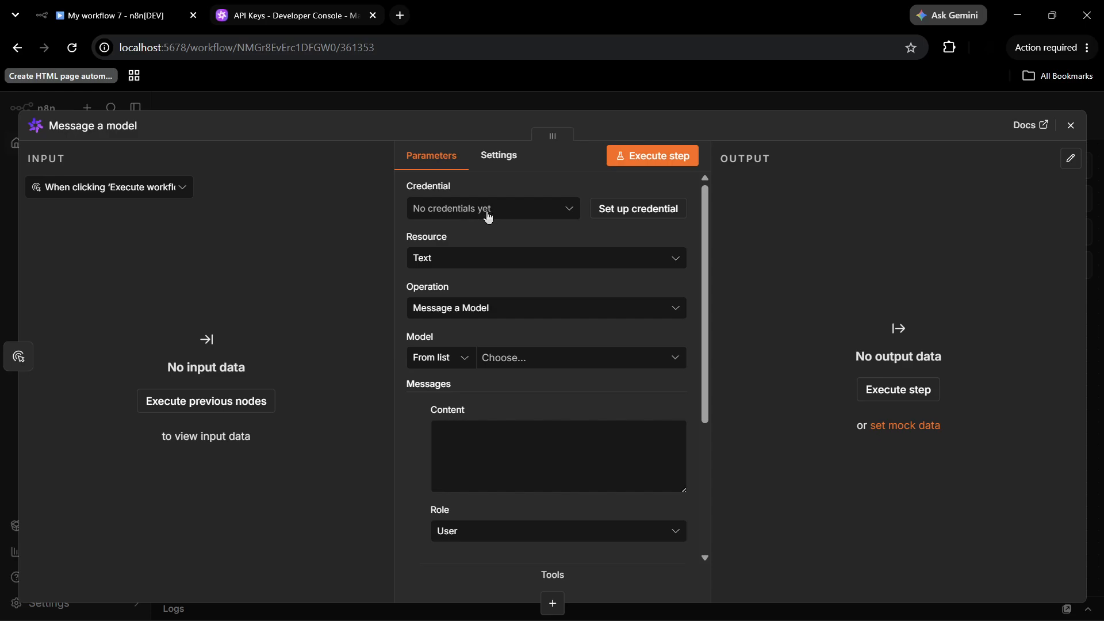
Start a new Qwen Cloud credential for the Message a model node.
left_click(526, 214)
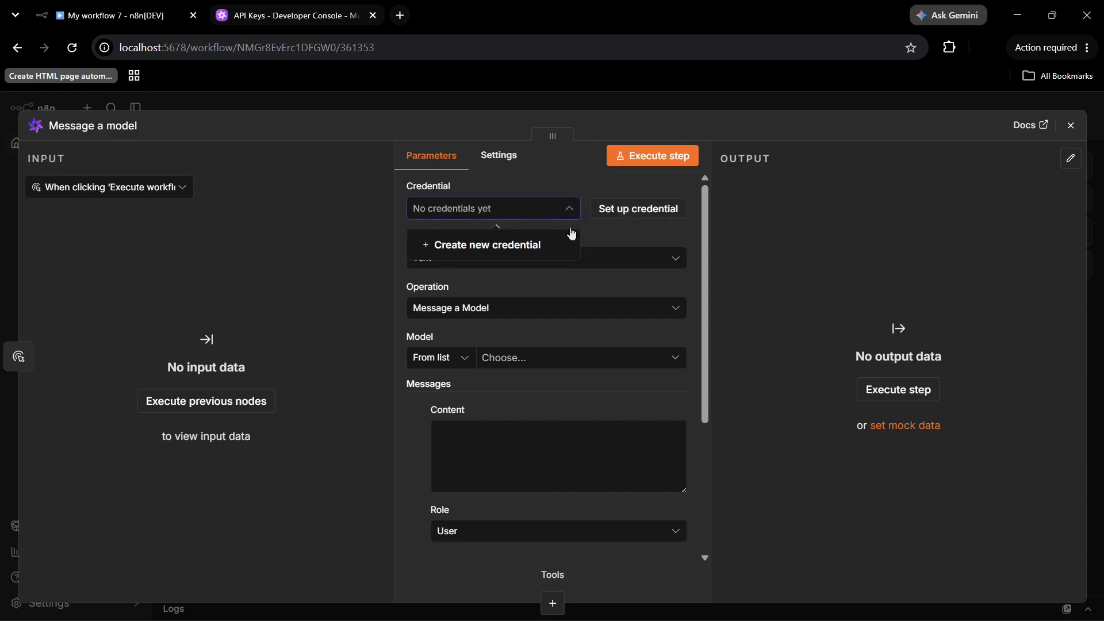
left_click(483, 246)
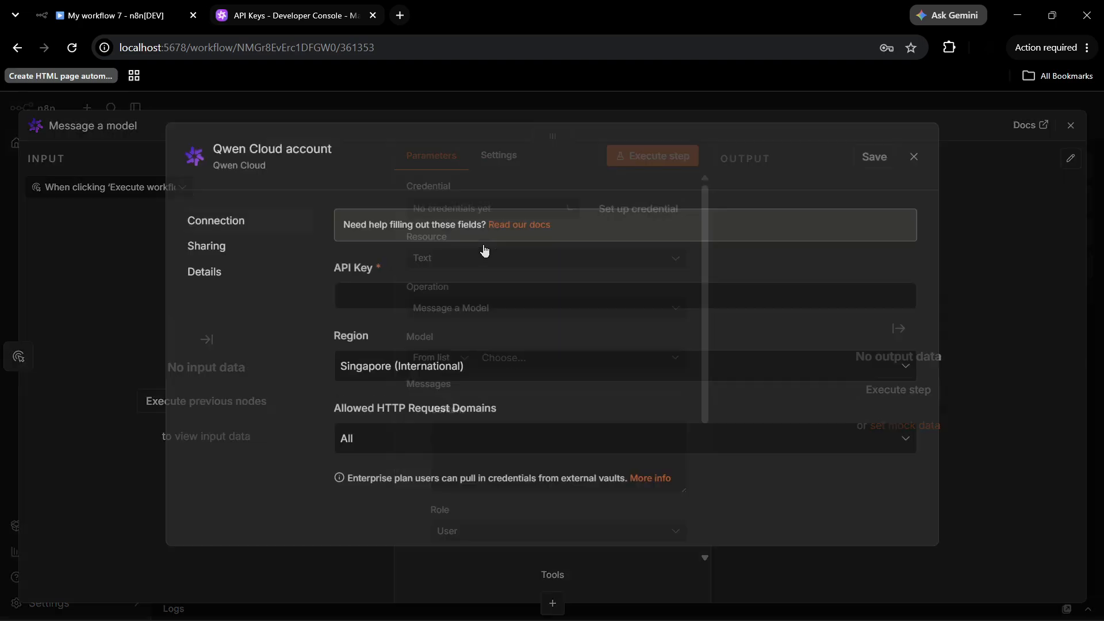
left_click(373, 301)
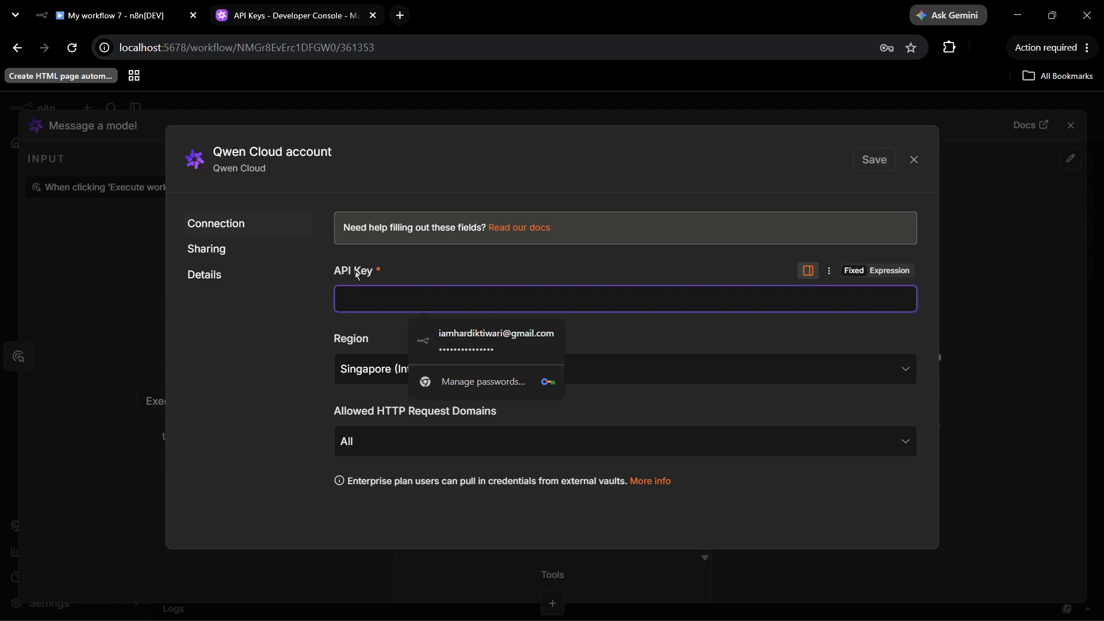
Copy the generated API key from the QwenCloud page, close its dialog and paste the key into the n8n credential.
left_click(282, 6)
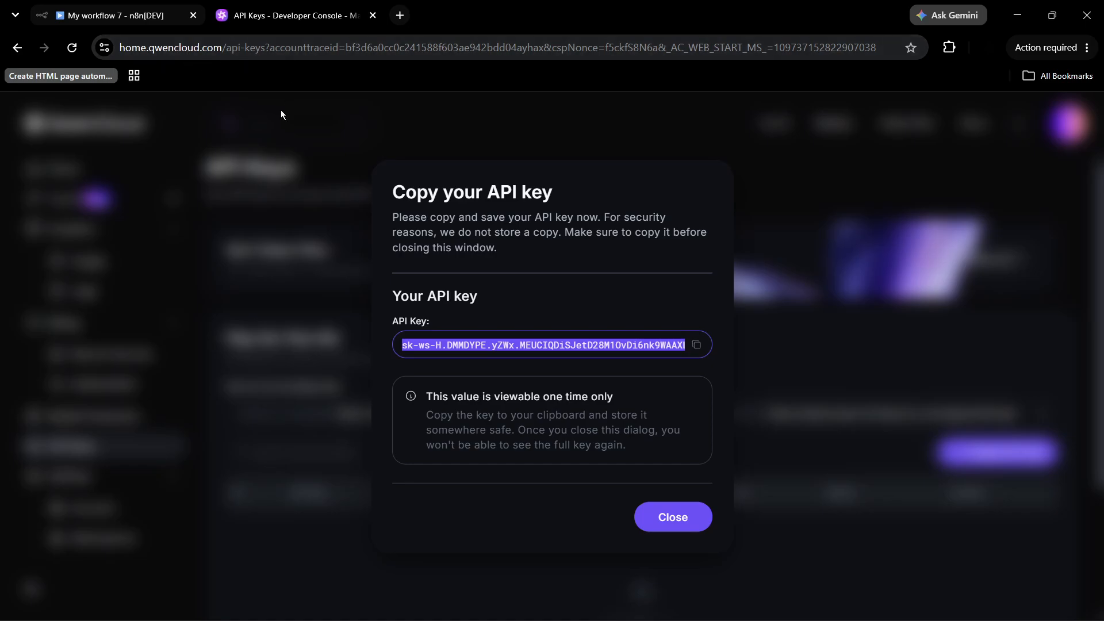
left_click(264, 153)
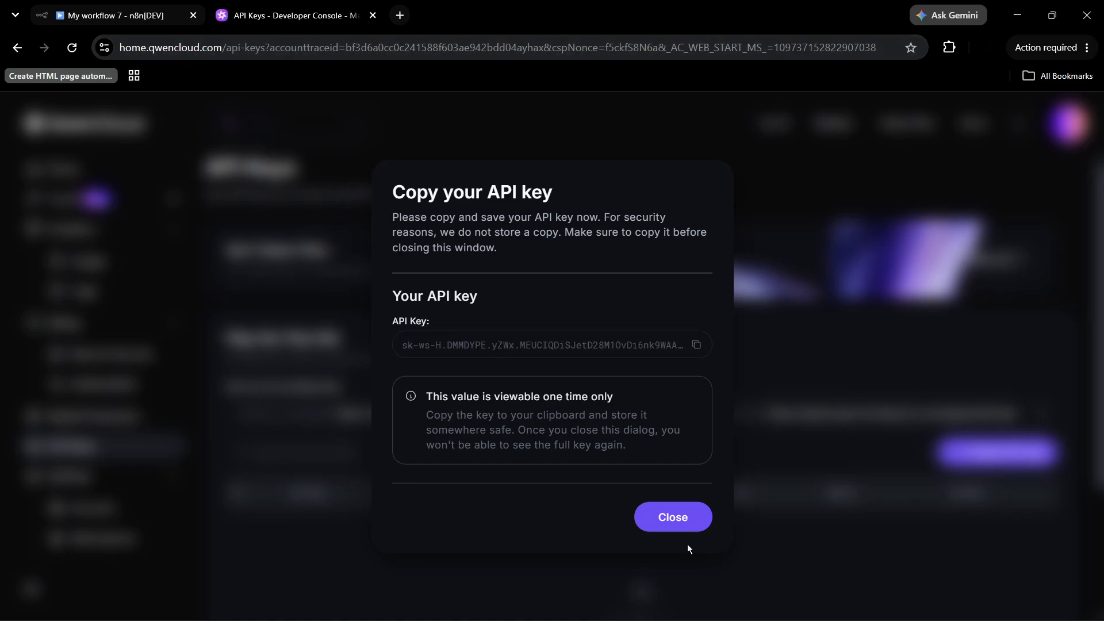
left_click(696, 345)
left_click(670, 518)
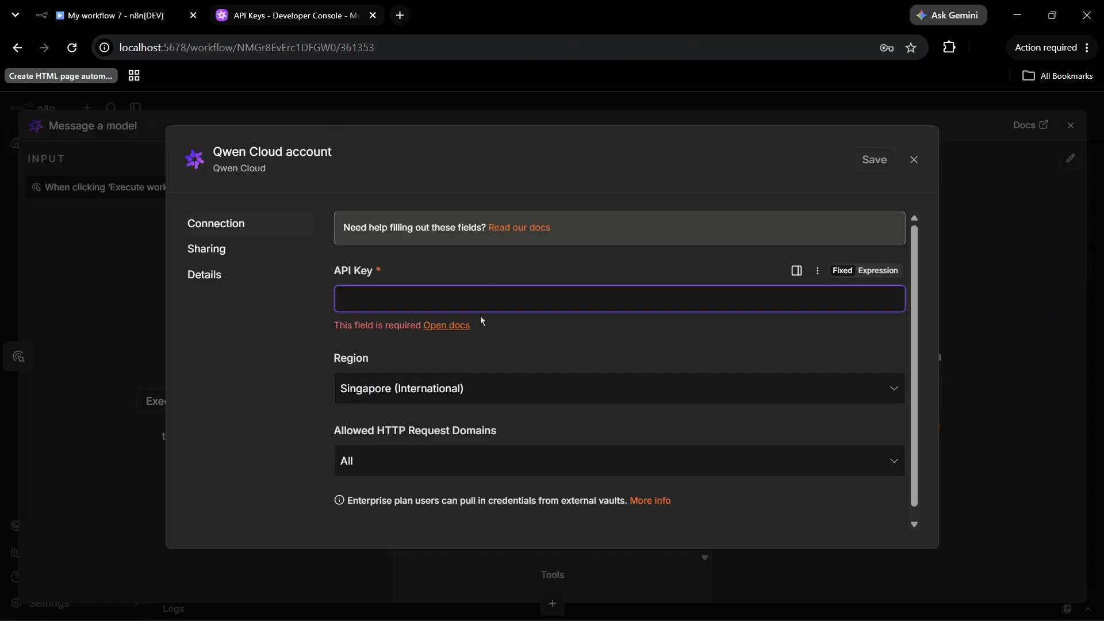
key("ctrl+v")
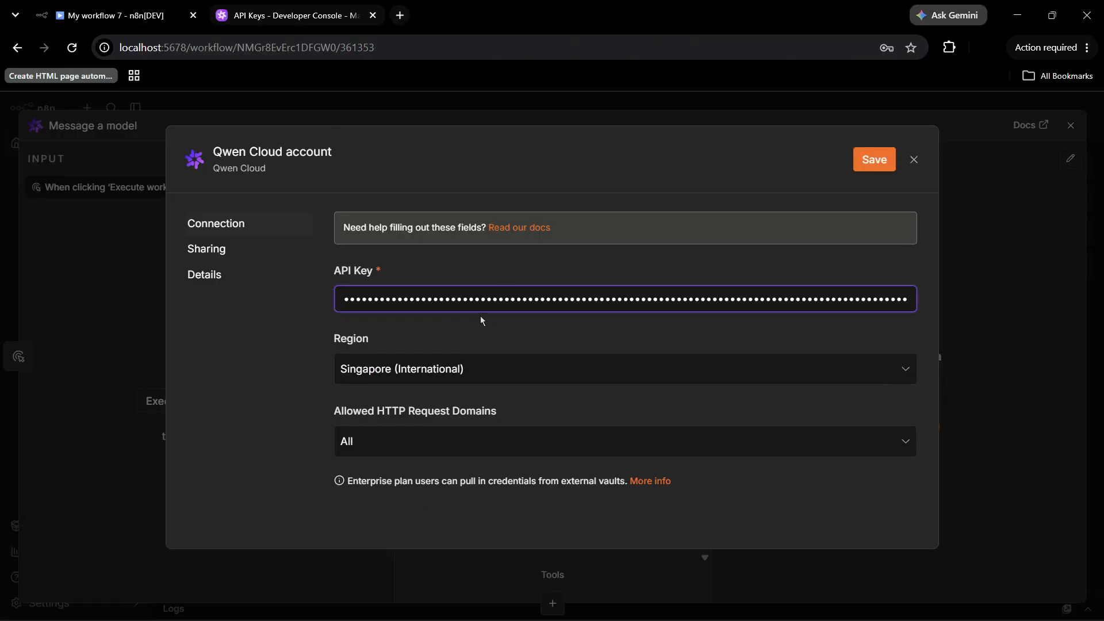
Set the credential's region to US (Virginia), allow All HTTP request domains, and save it.
left_click(460, 378)
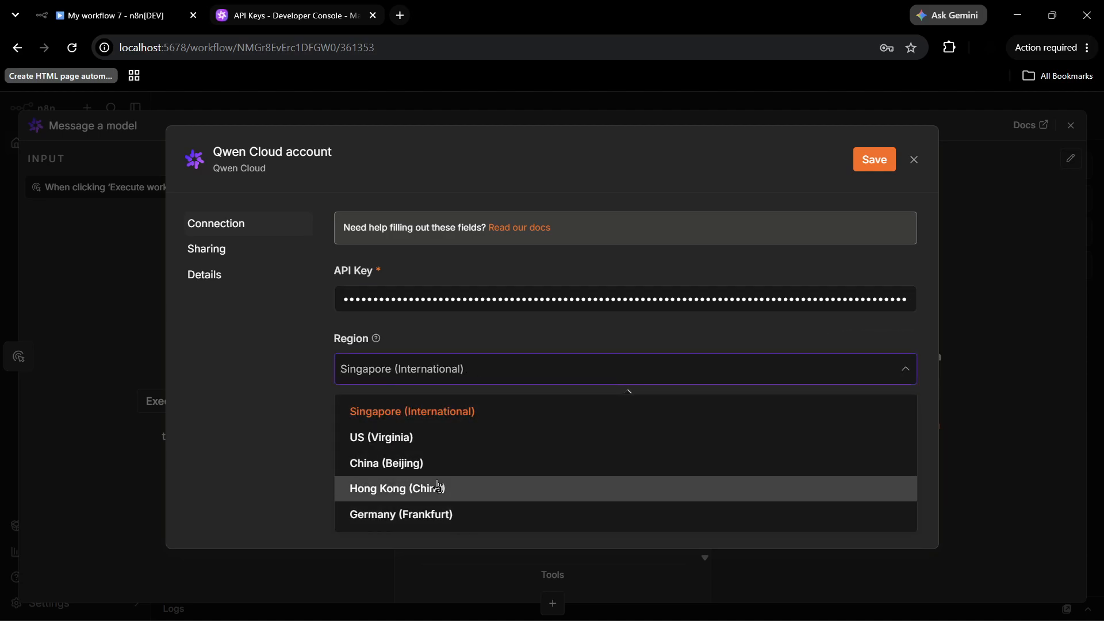
left_click(391, 443)
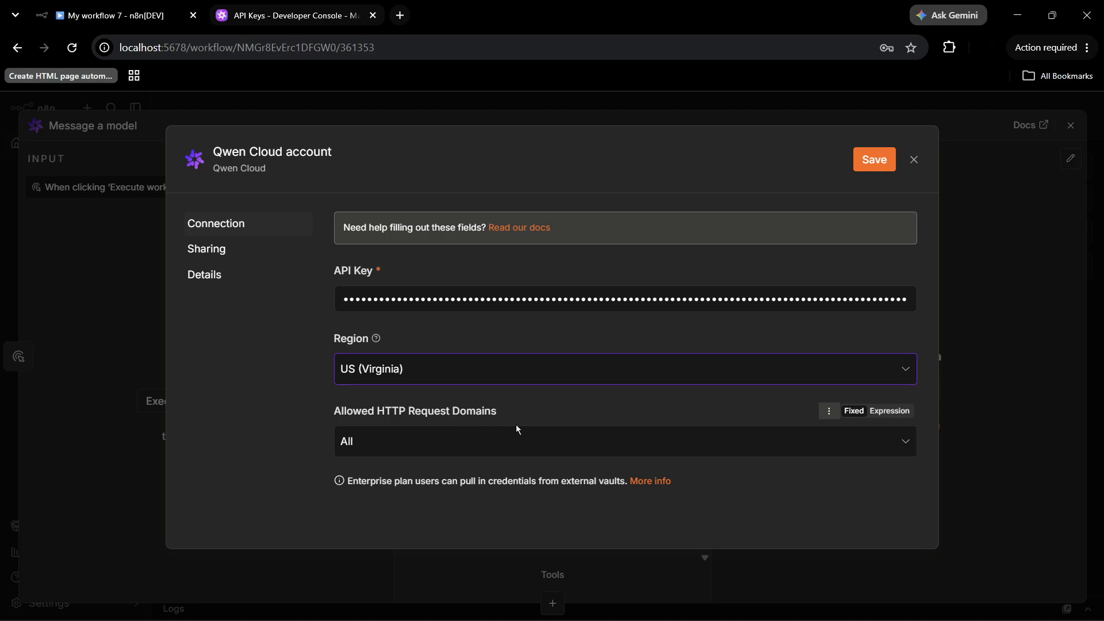
left_click(493, 447)
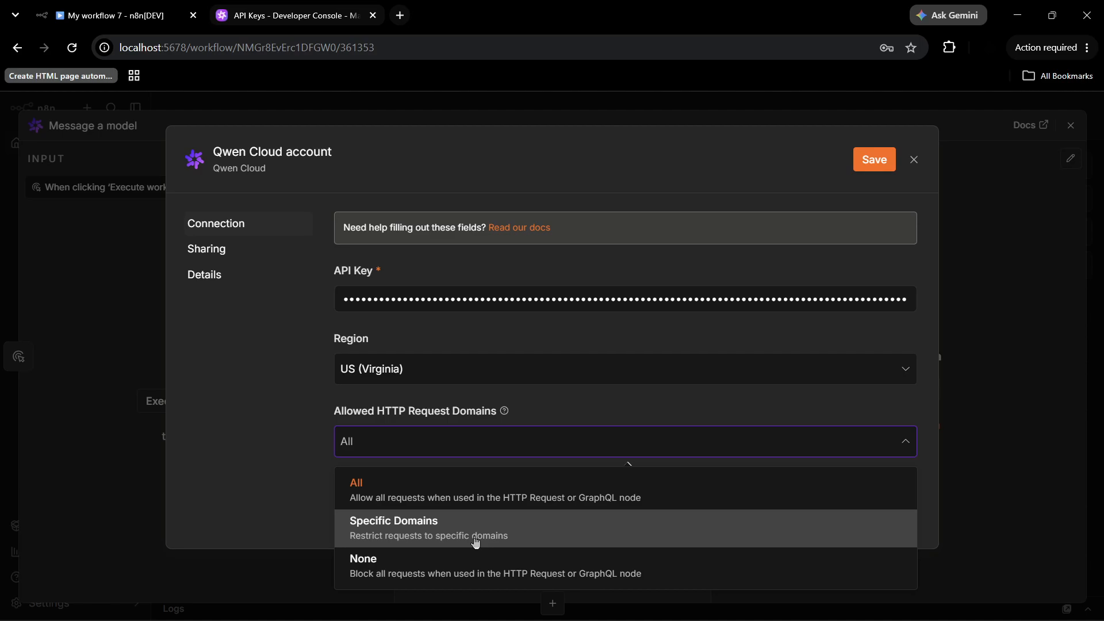
left_click(448, 502)
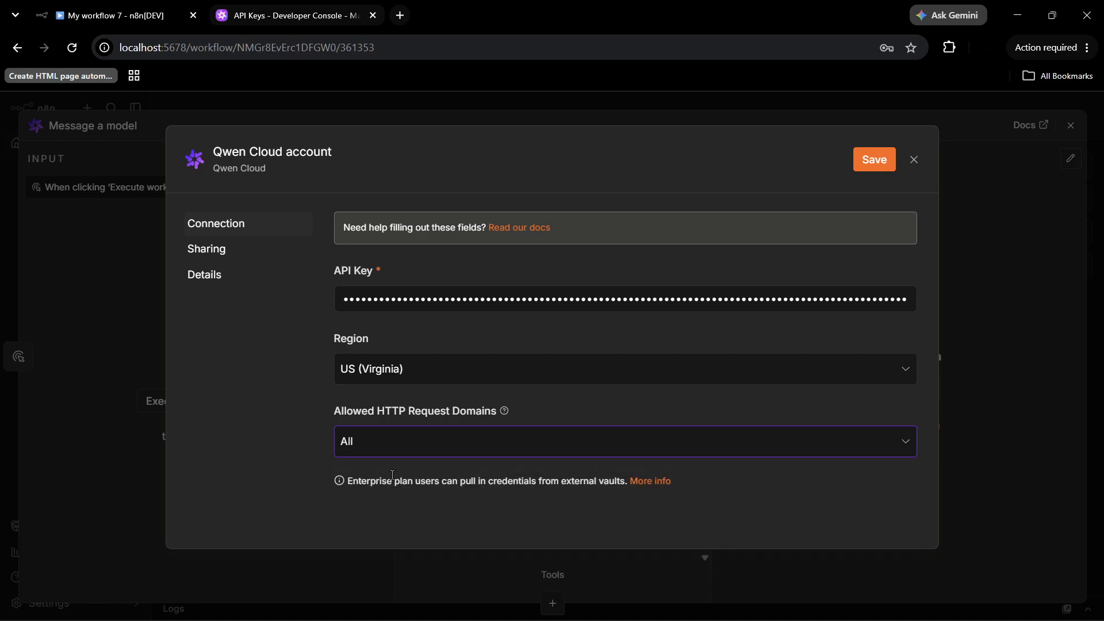
left_click(873, 165)
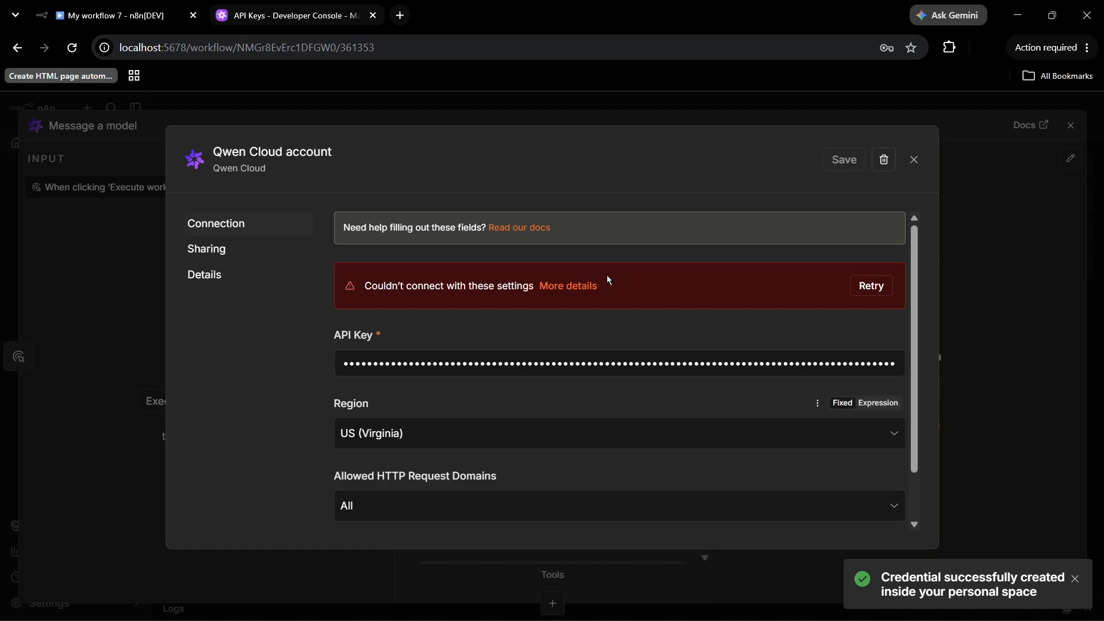
Examine the credential's settings and expand the details of its connection error.
scroll(543, 384, "down", 1)
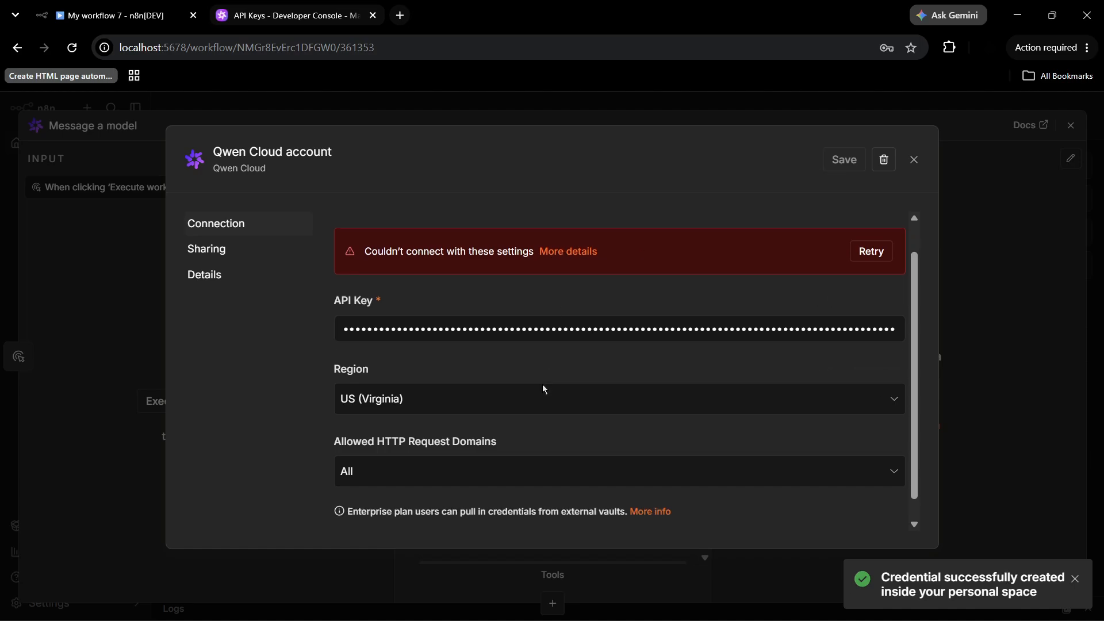
scroll(543, 384, "up", 1)
scroll(543, 384, "down", 1)
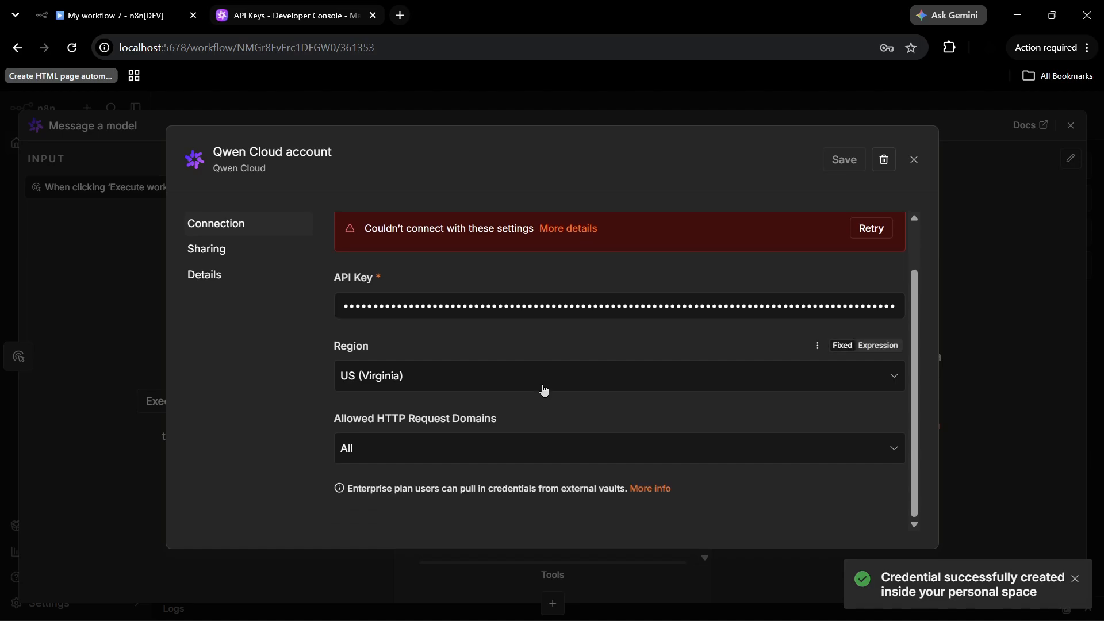
scroll(543, 384, "up", 1)
left_click(574, 286)
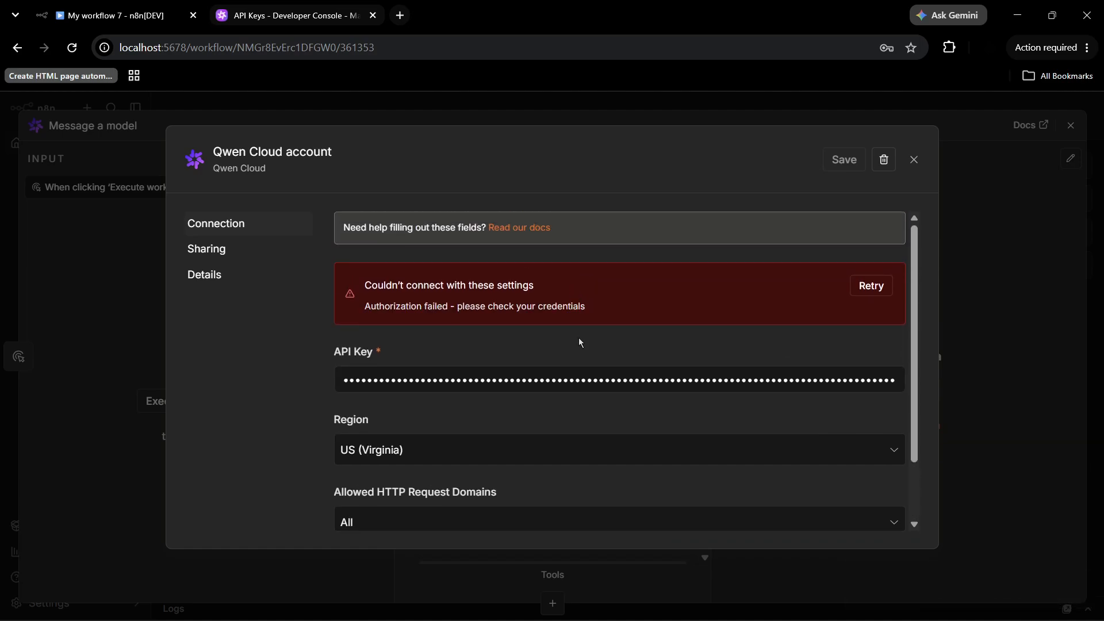
left_click(595, 382)
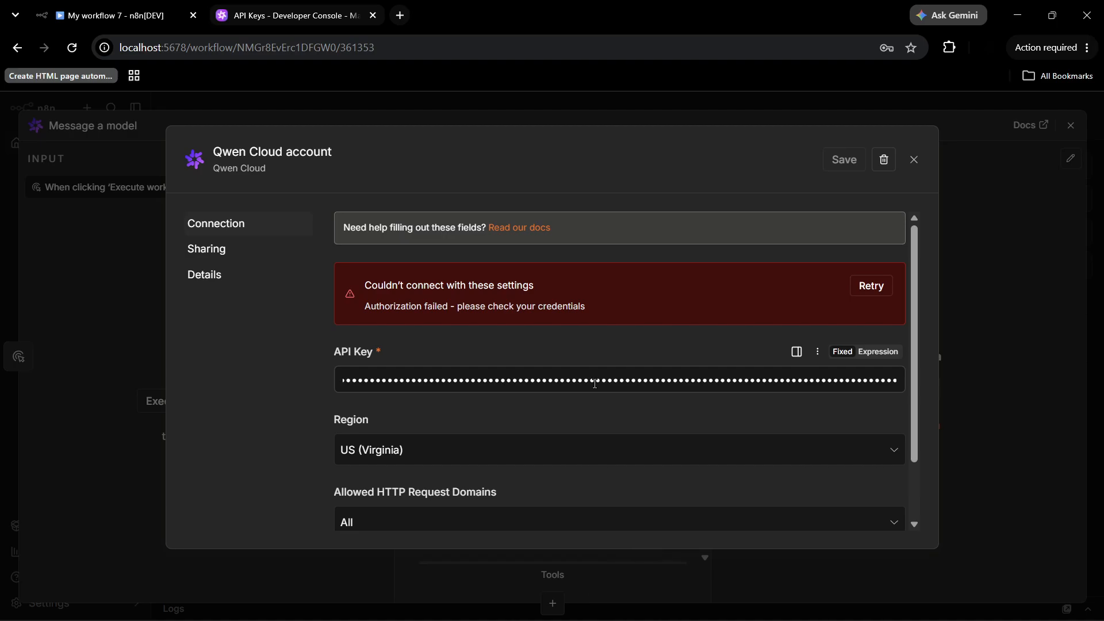
Generate a second QwenCloud API key with the description "n8n 2" and copy it.
key("ctrl+Tab")
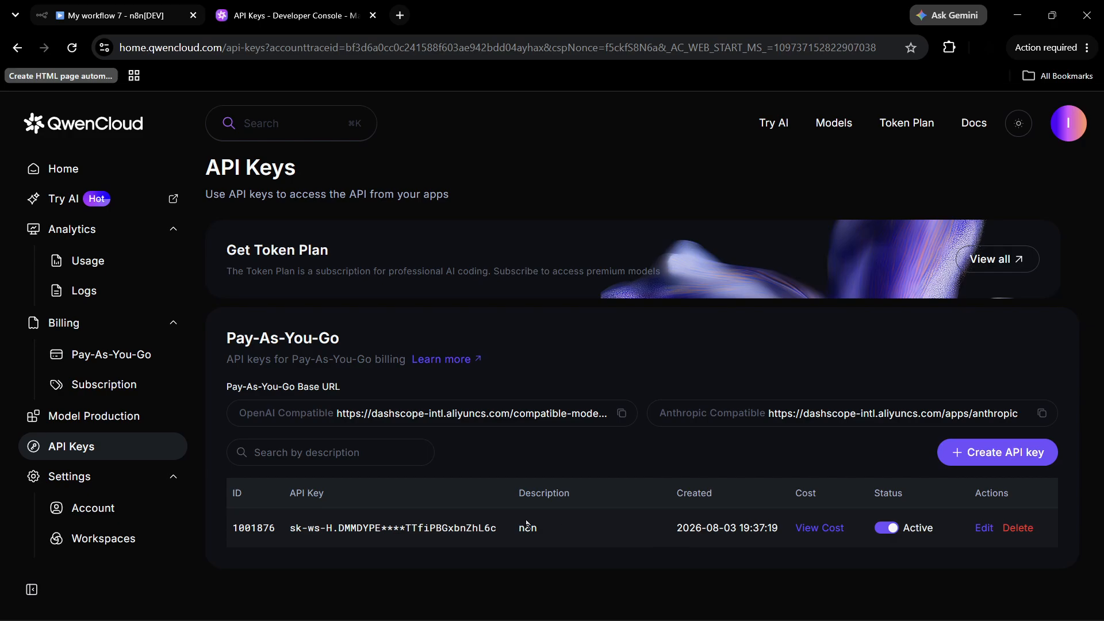
left_click(997, 457)
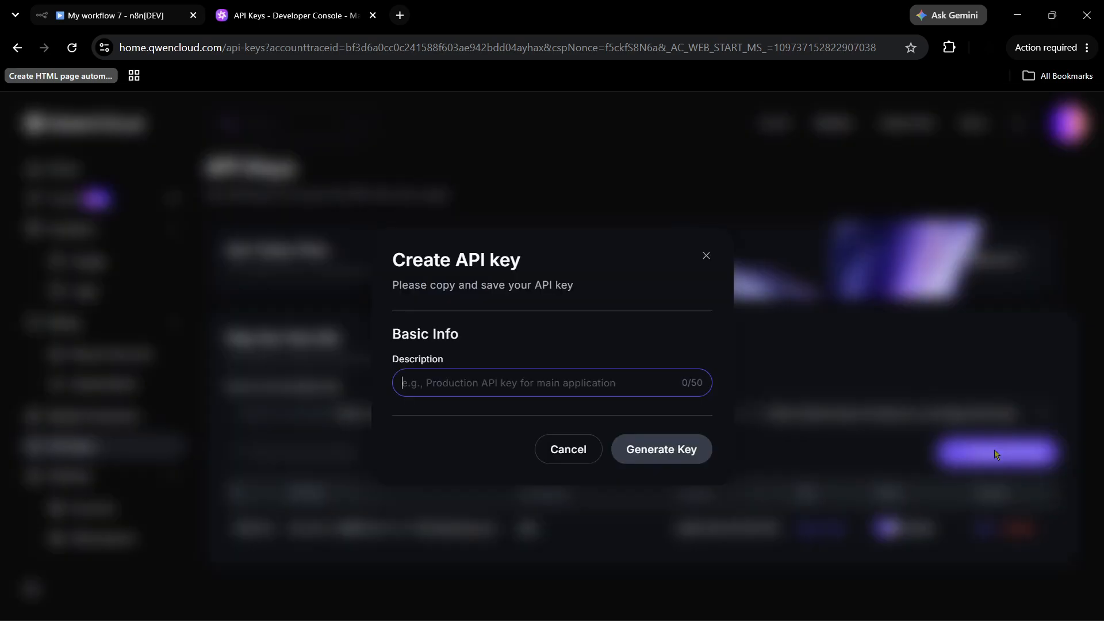
type("n8n 2")
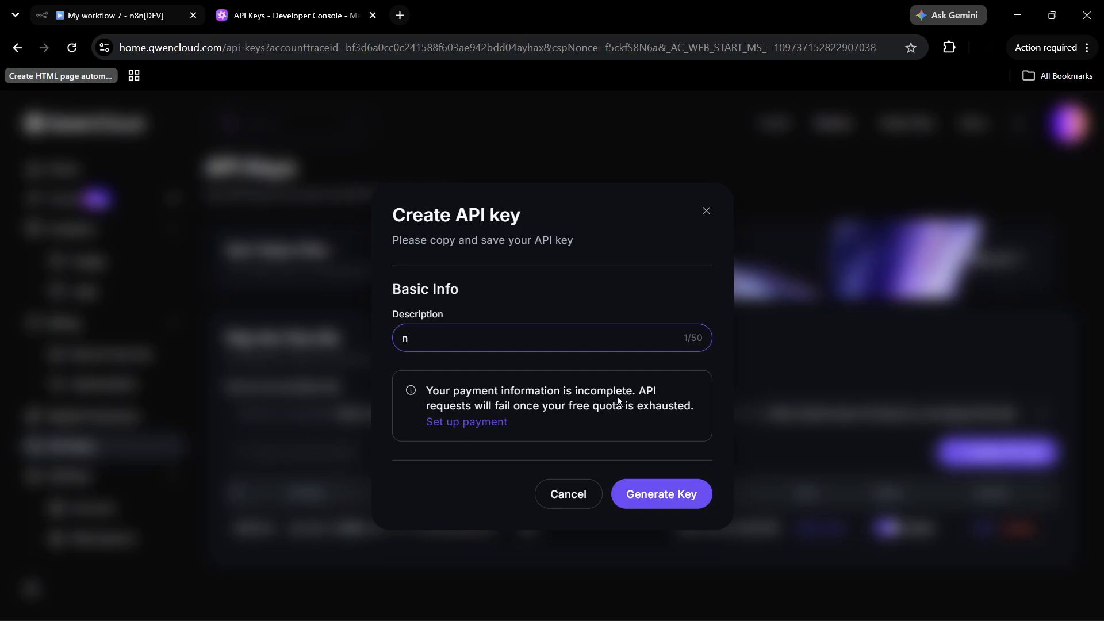
left_click(647, 501)
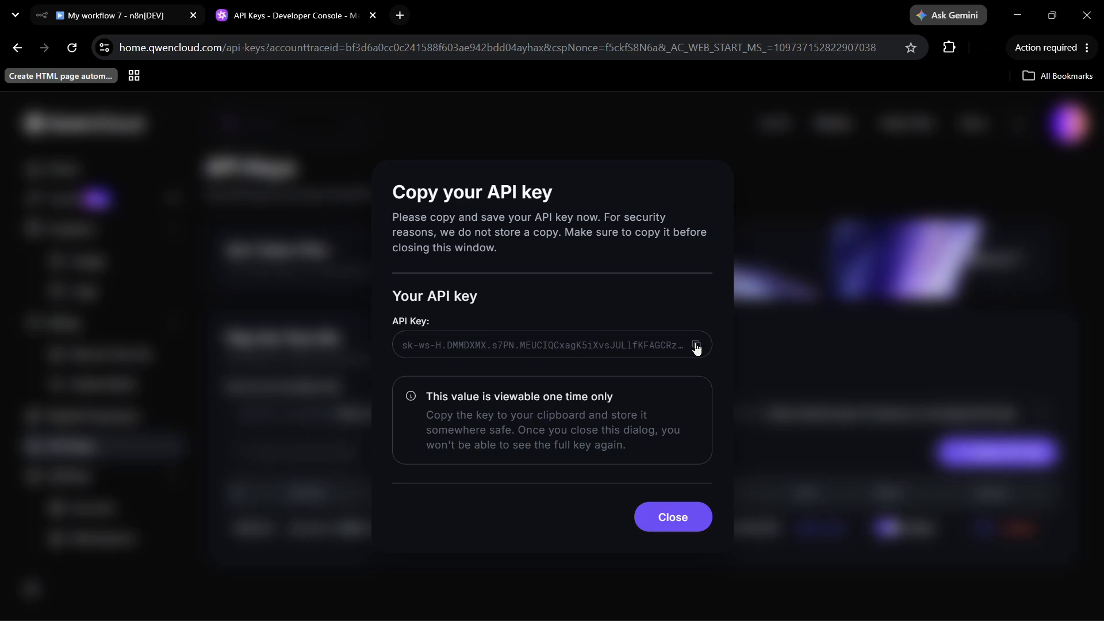
left_click(697, 346)
Replace the API key in the n8n Qwen Cloud credential with the newly copied key and retry the connection.
left_click(159, 8)
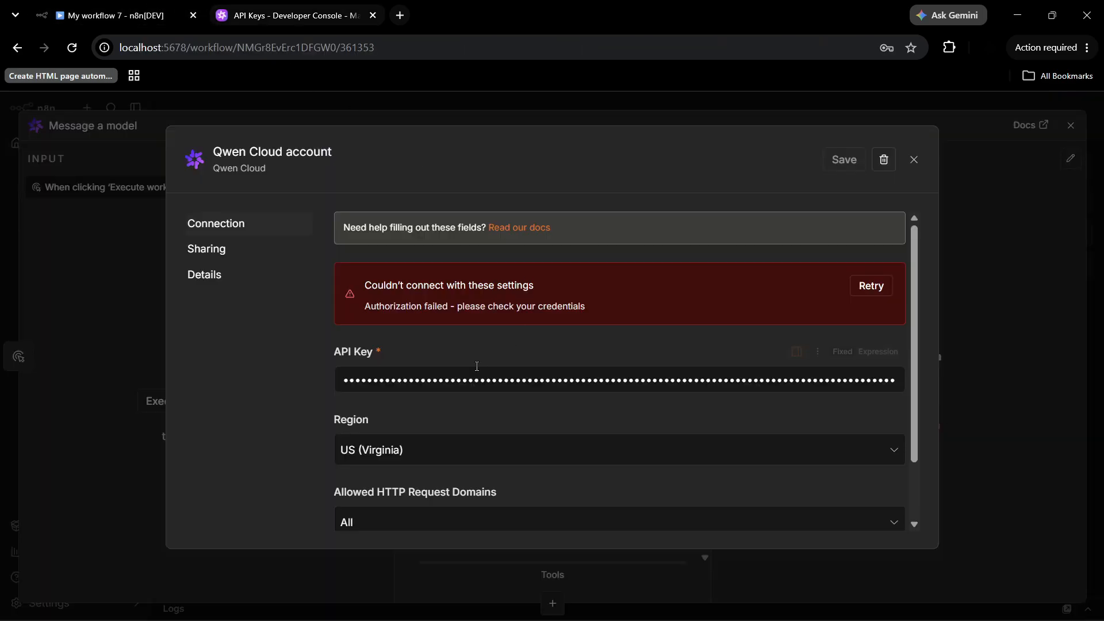
left_click(461, 379)
key("ctrl+a")
key("BackSpace")
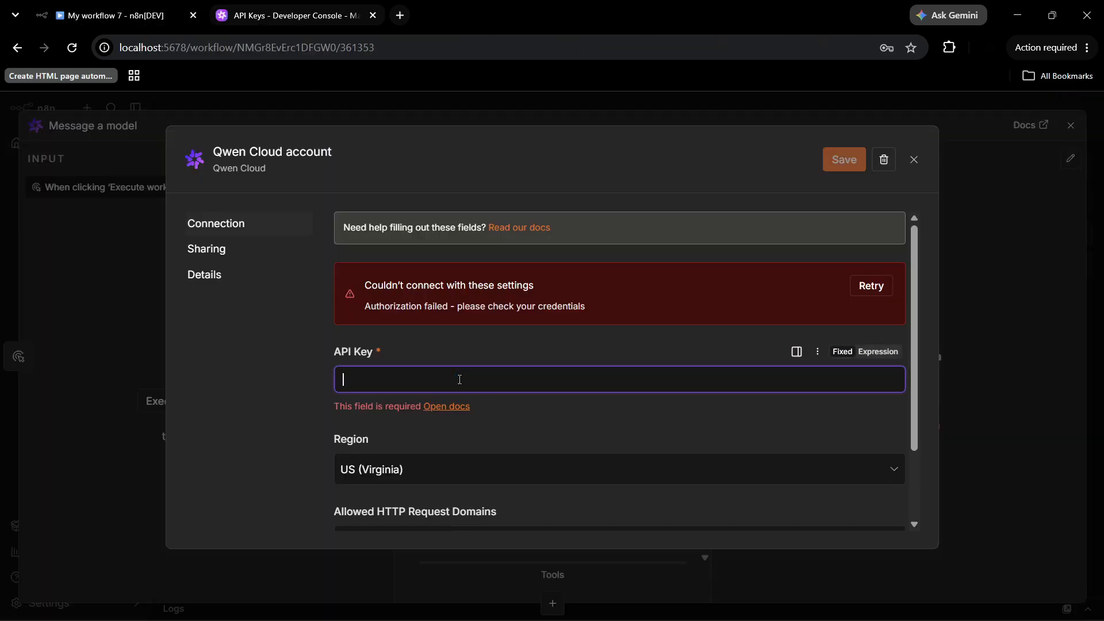
key("ctrl+v")
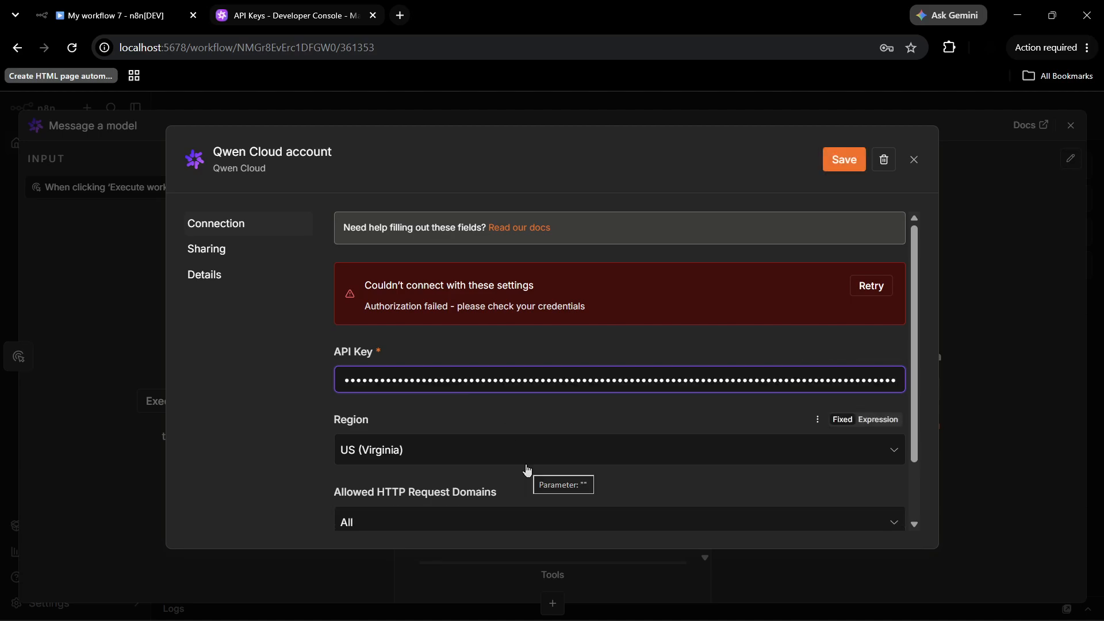
left_click(872, 288)
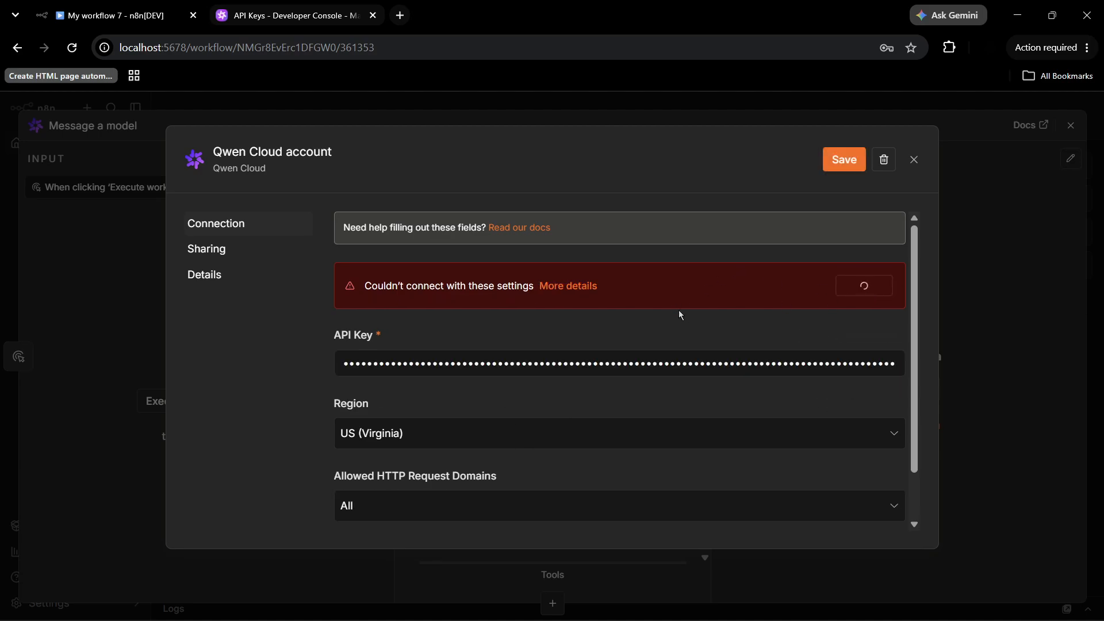
left_click(865, 285)
Switch the Qwen Cloud credential's region to Singapore (International) and retry the connection.
scroll(533, 510, "down", 2)
left_click(445, 381)
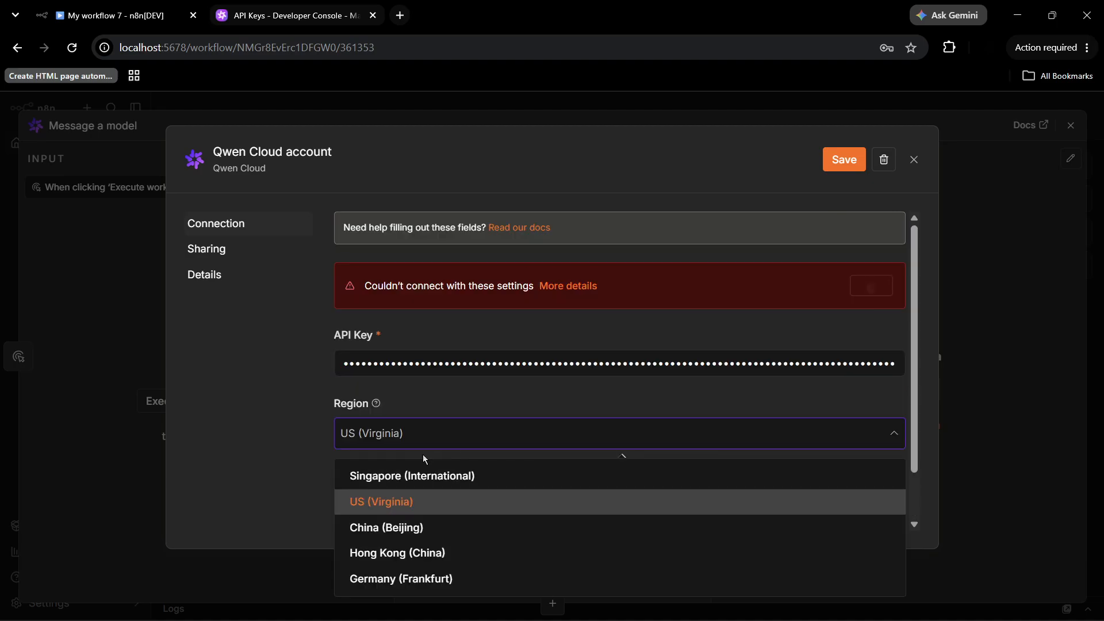
left_click(455, 479)
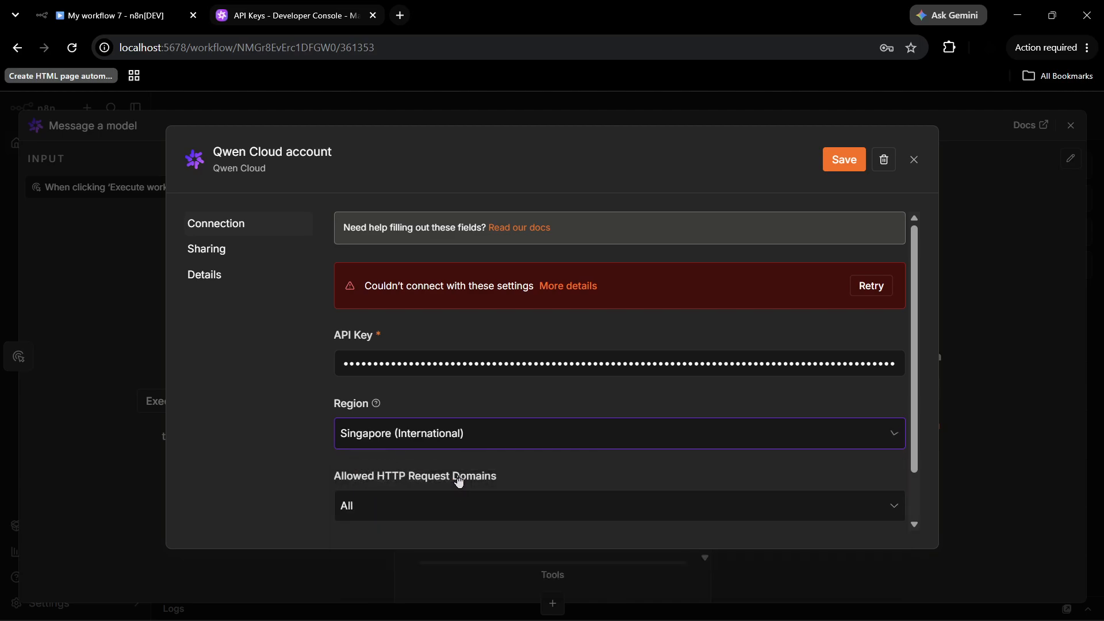
left_click(875, 291)
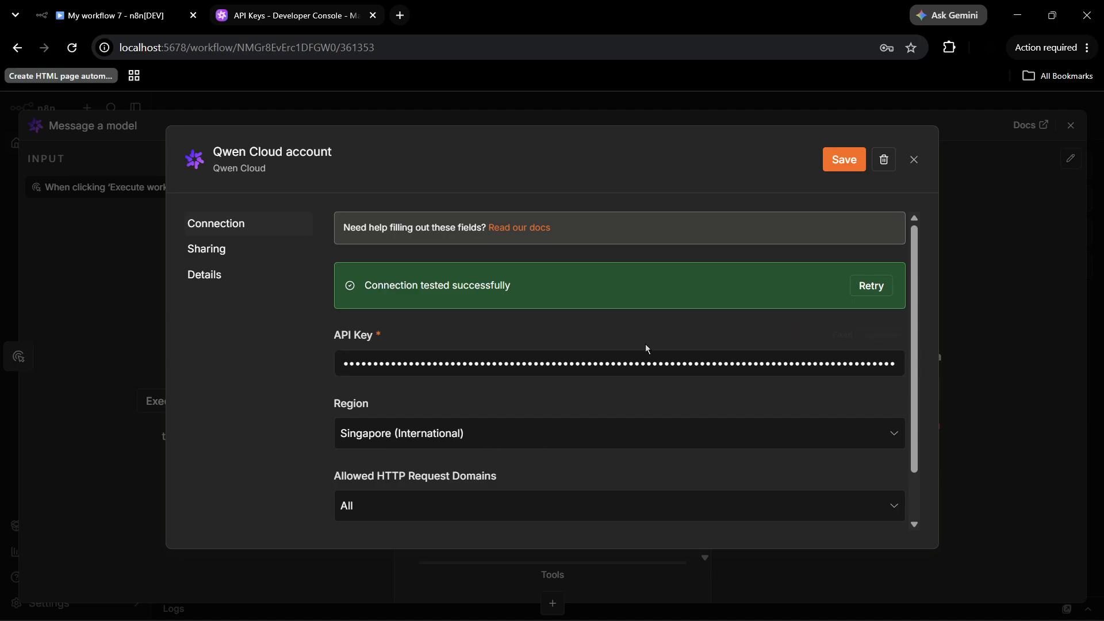
Close the Qwen Cloud credential without saving its changes and dismiss the browser's offer to update the password.
left_click(239, 4)
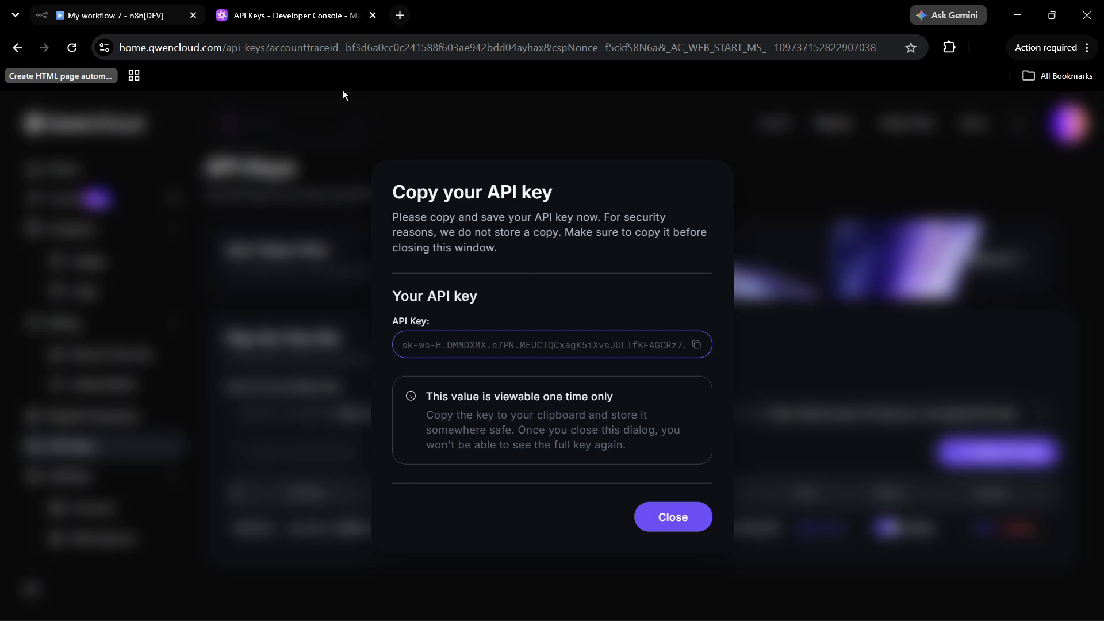
left_click(72, 7)
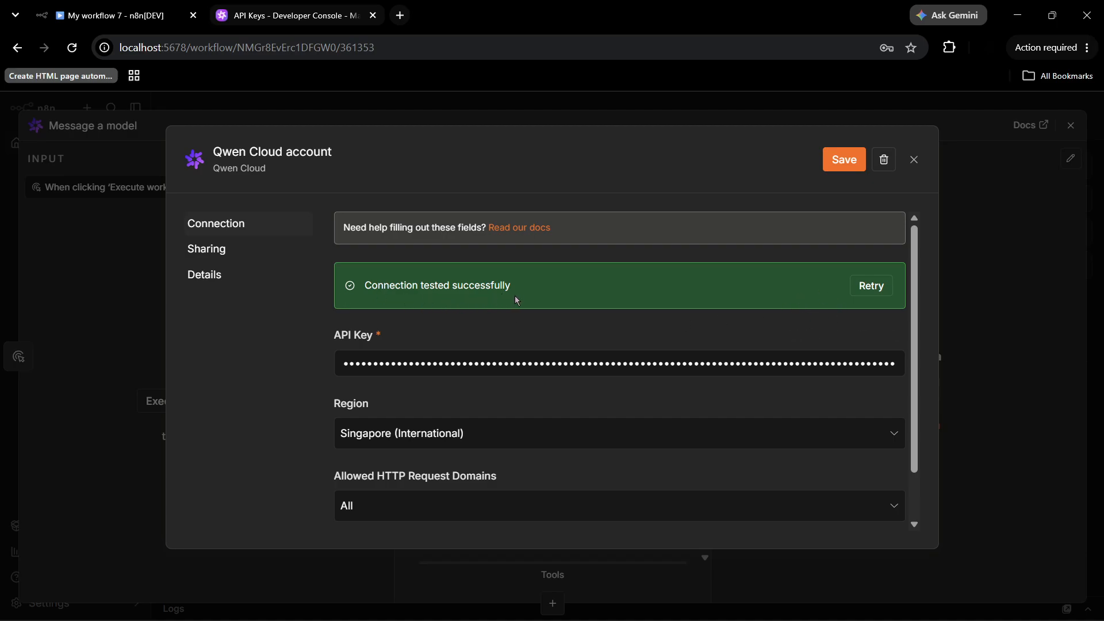
scroll(796, 348, "down", 1)
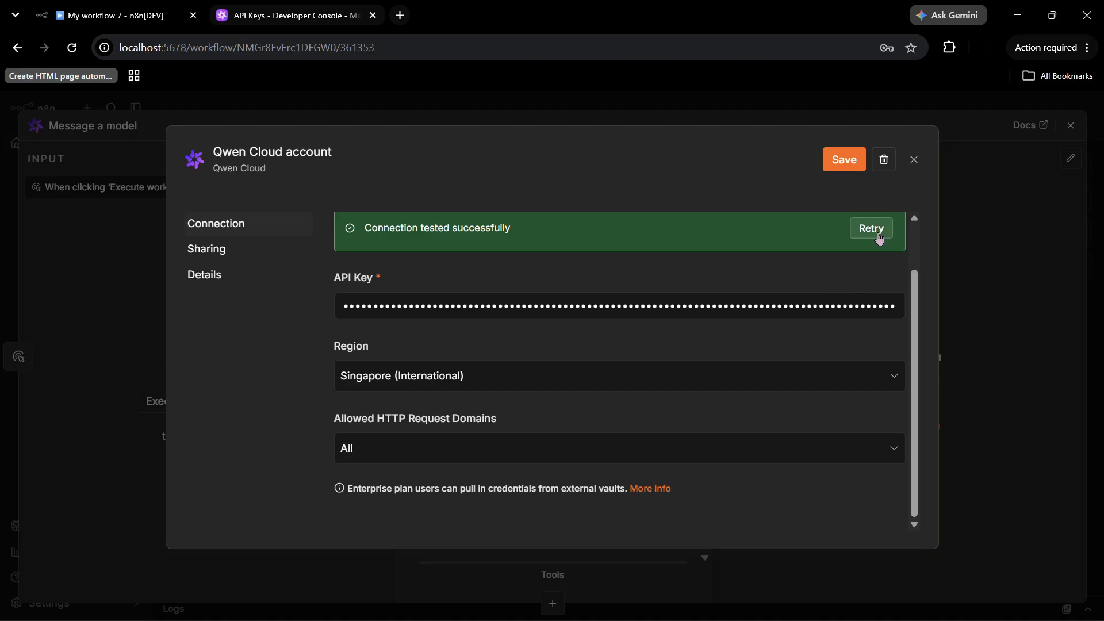
scroll(760, 377, "up", 1)
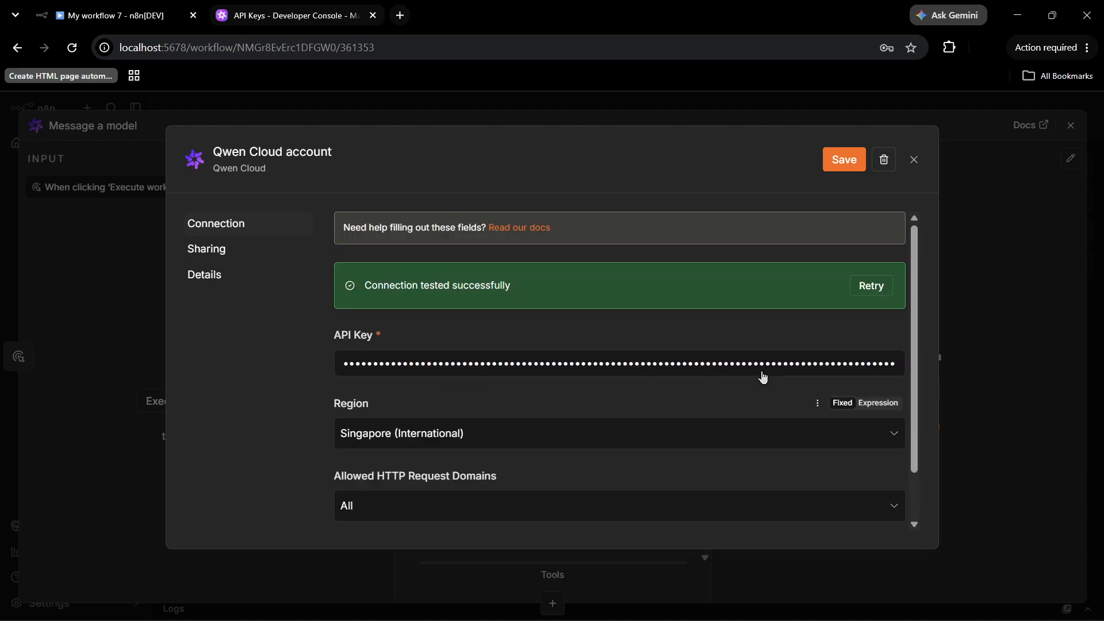
left_click(915, 160)
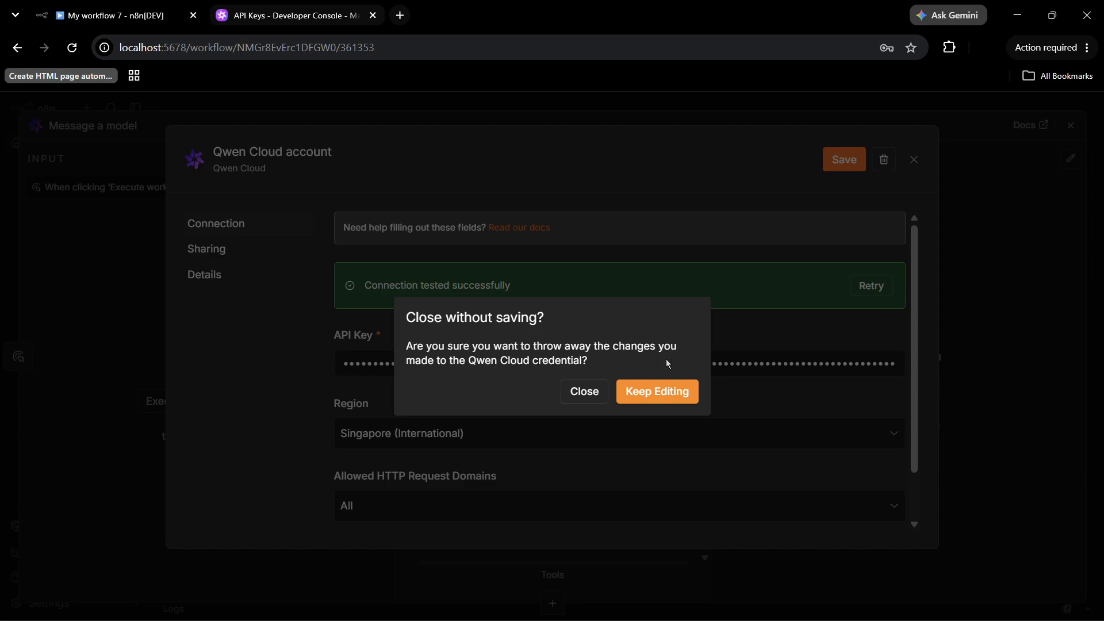
left_click(586, 391)
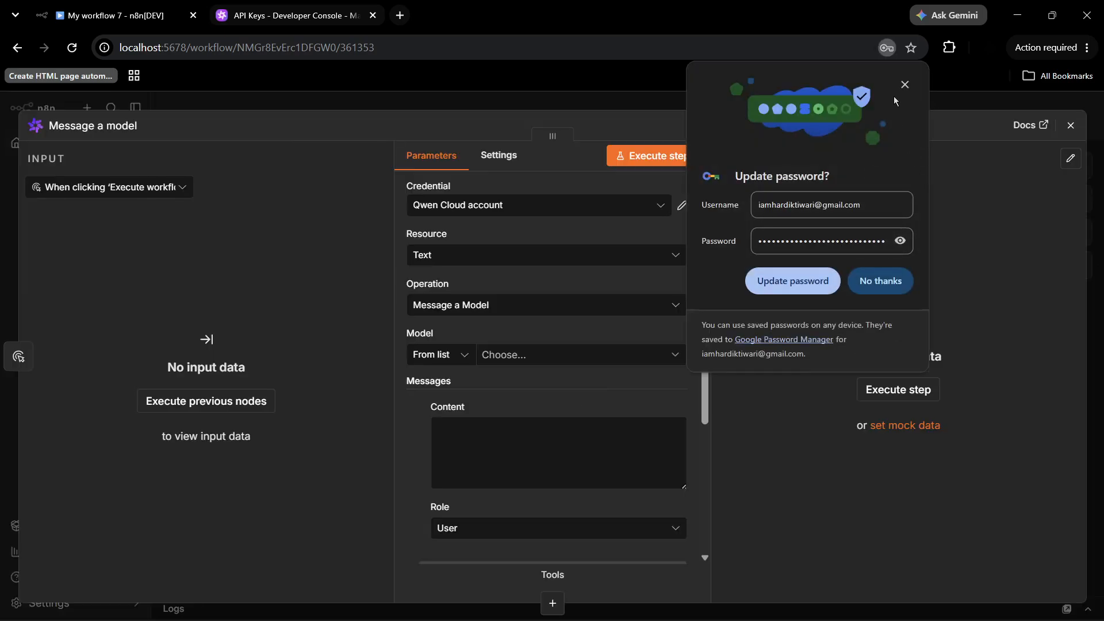
left_click(904, 85)
Reopen the Qwen Cloud account credential for editing, set its region to Singapore (International), and save it.
left_click(556, 205)
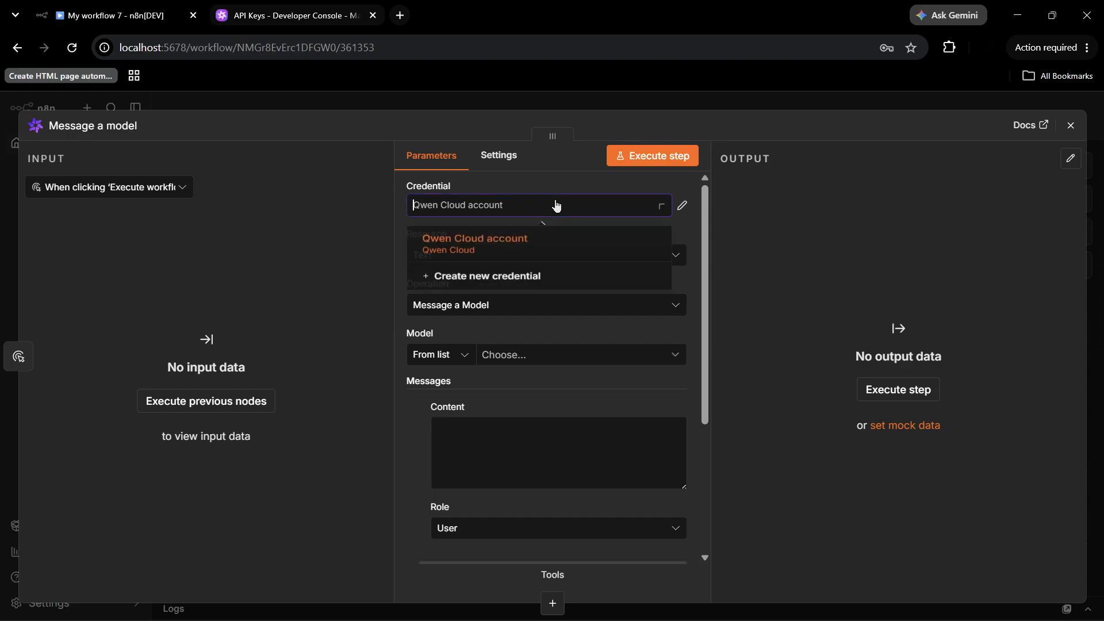
left_click(546, 242)
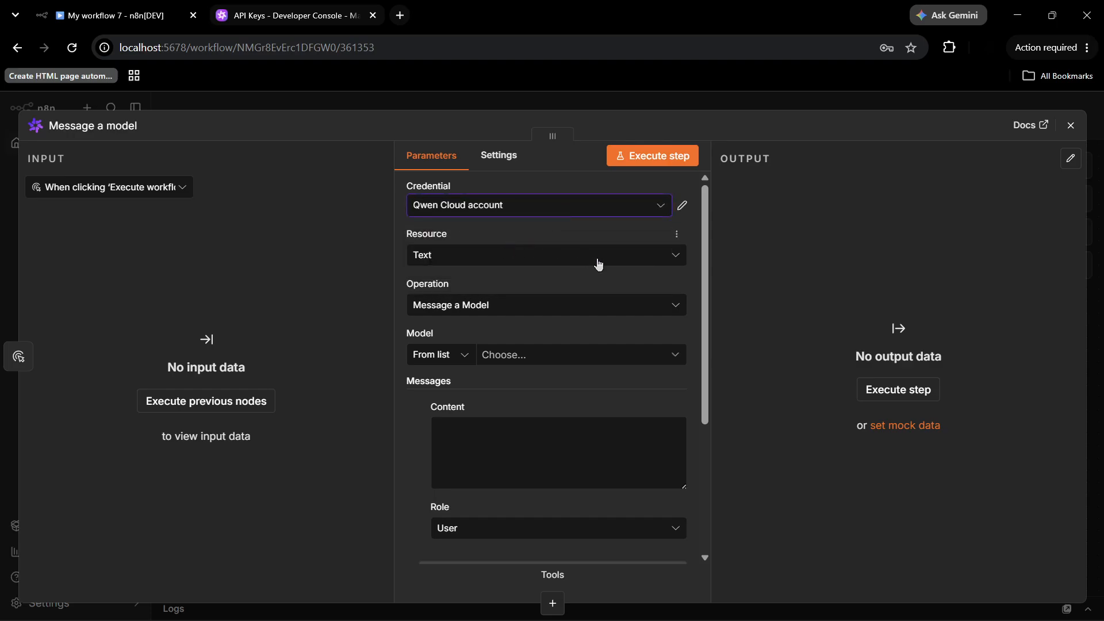
left_click(684, 205)
left_click(681, 378)
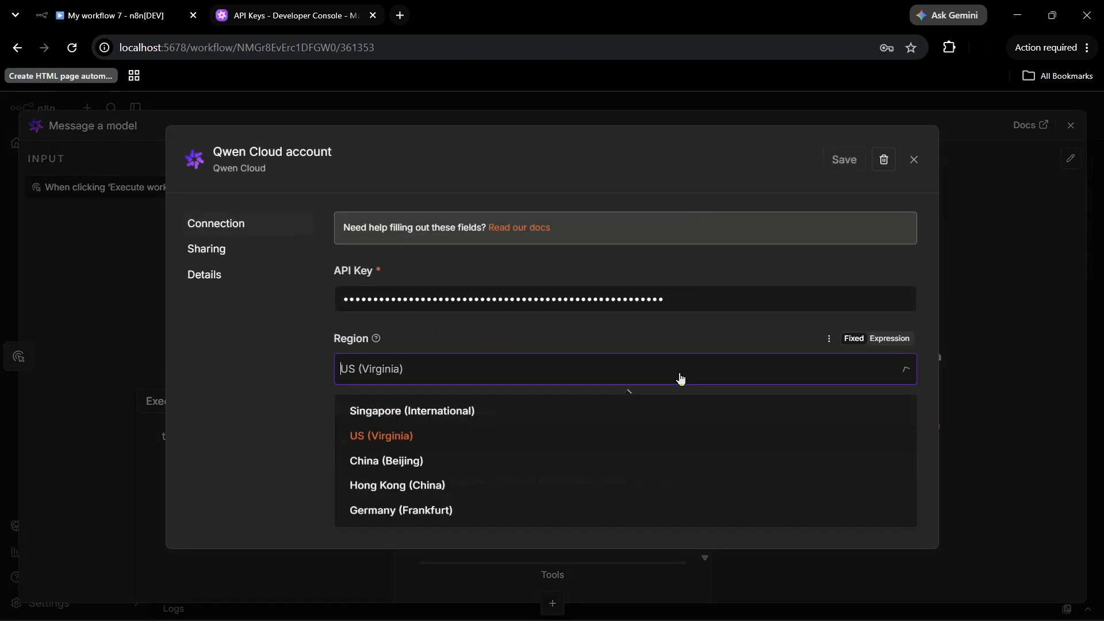
left_click(440, 483)
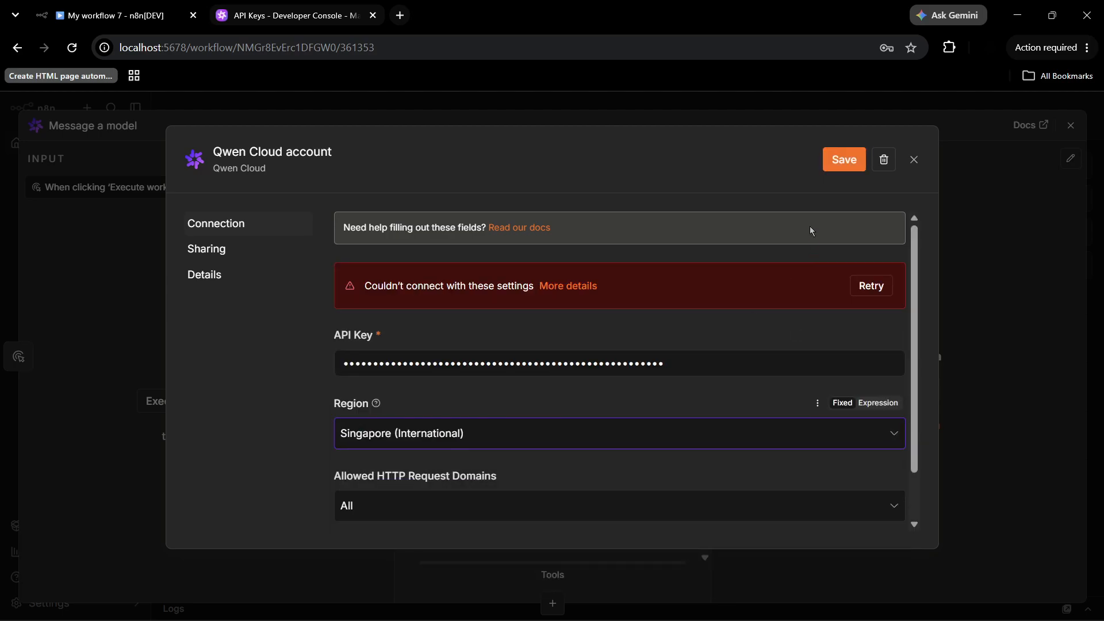
left_click(851, 166)
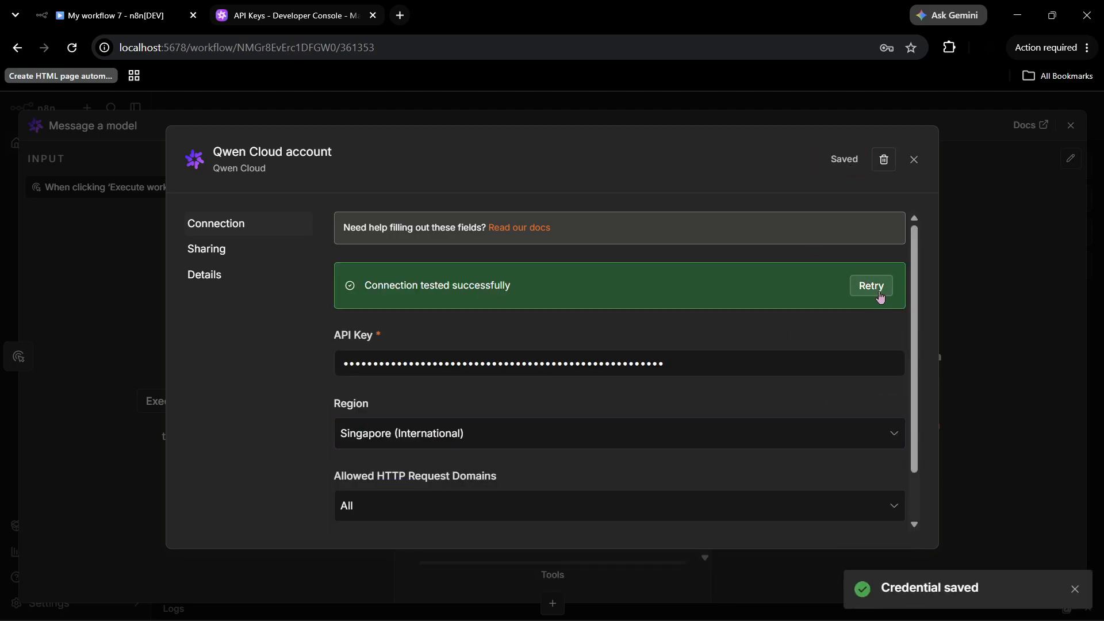
left_click(915, 161)
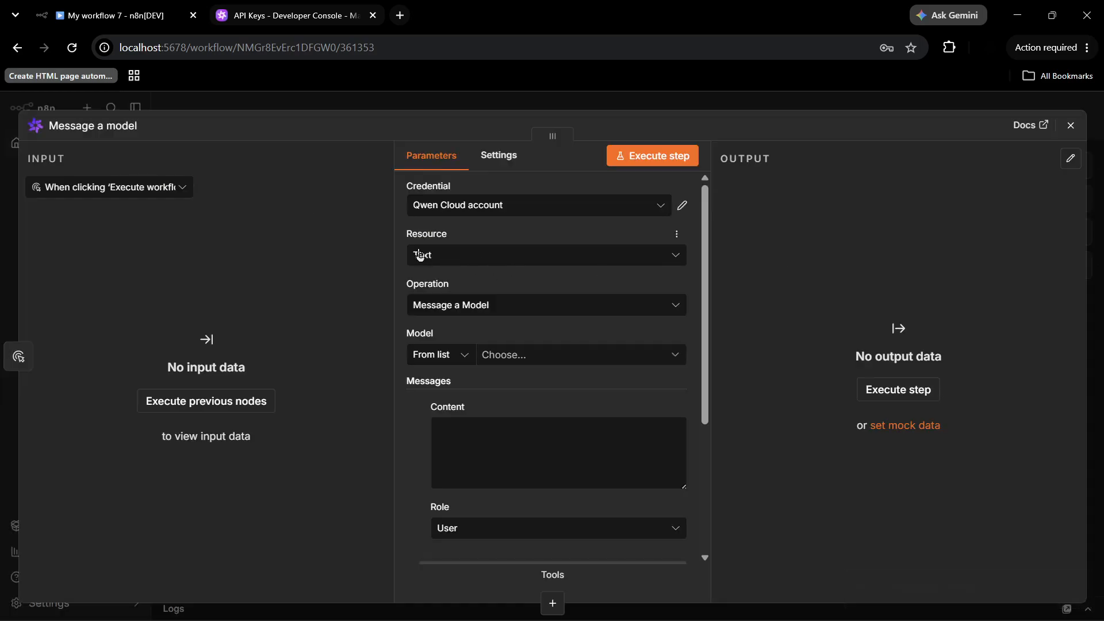
Set the Message a model node's resource to Text and its operation to Message a Model.
left_click(529, 253)
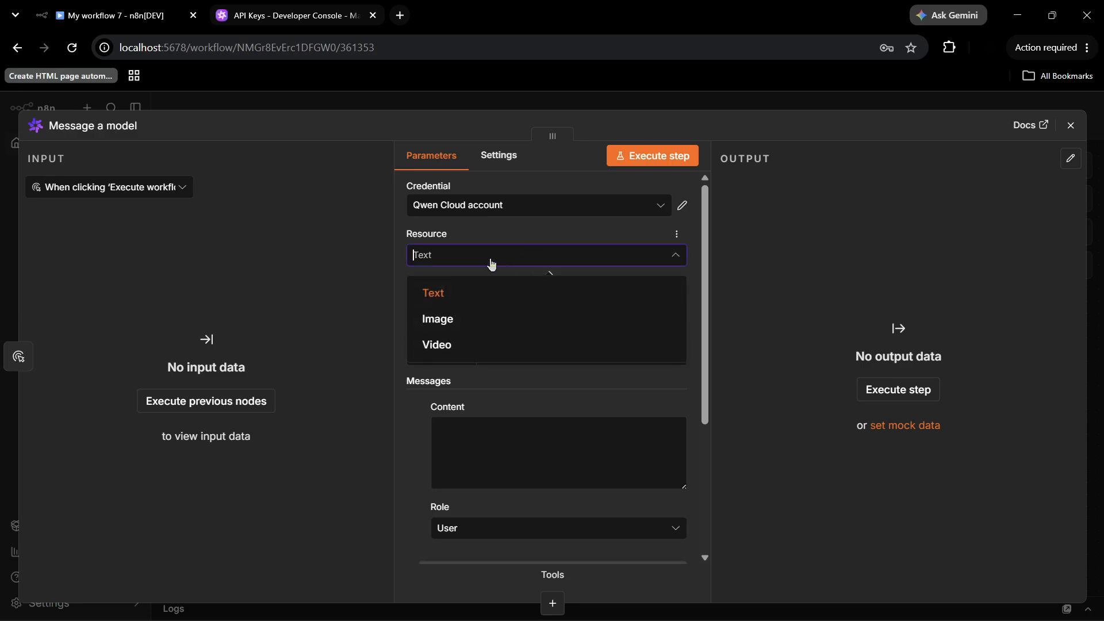
left_click(451, 300)
left_click(495, 306)
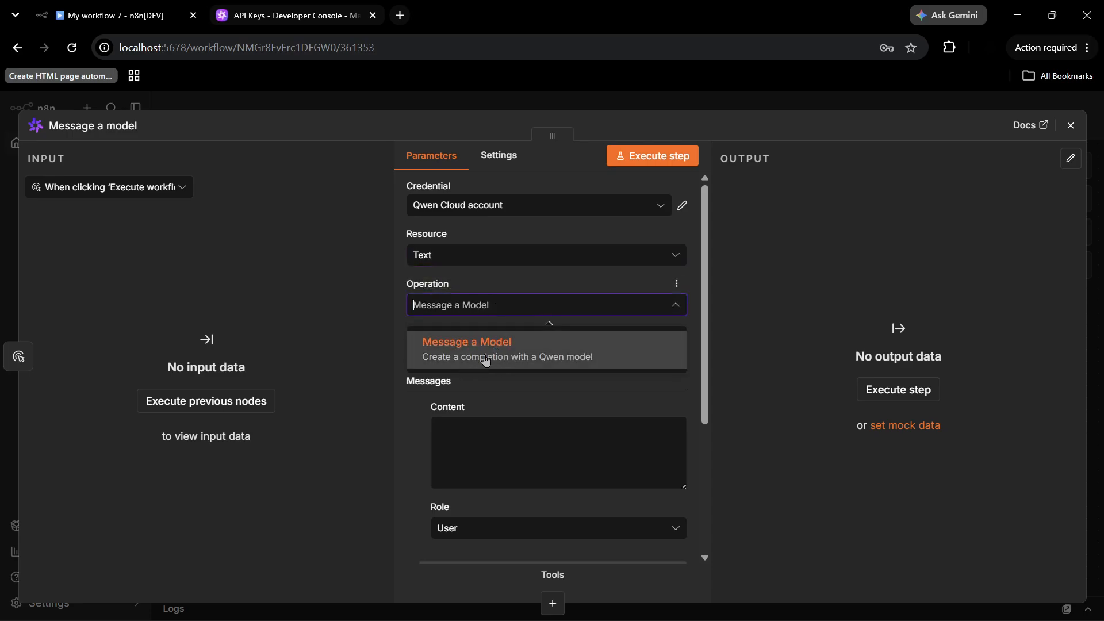
left_click(505, 352)
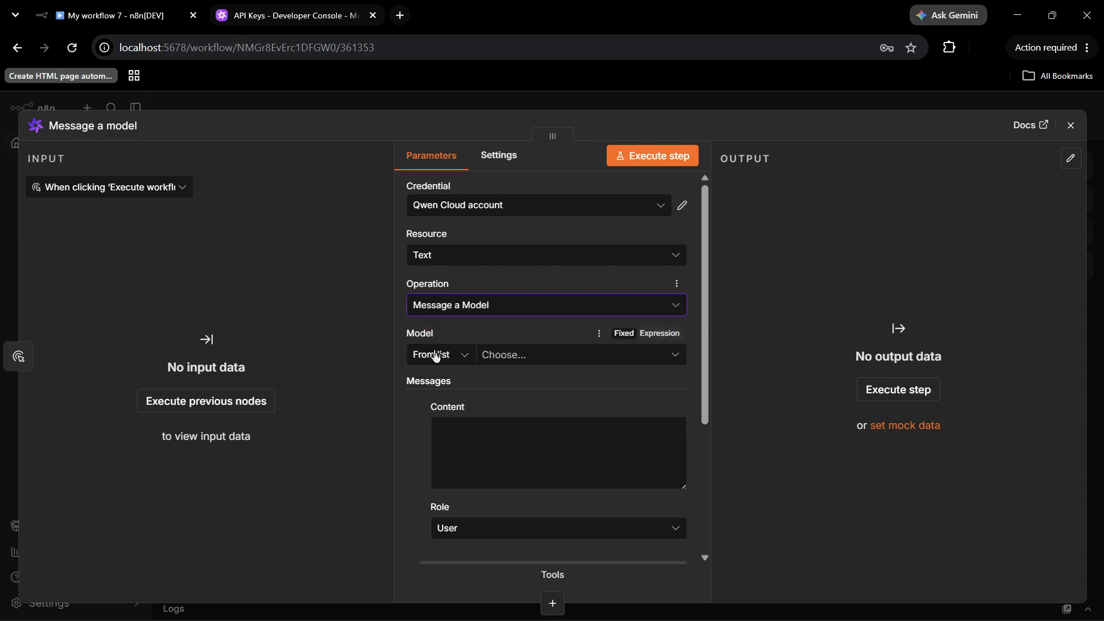
Browse the available models and choose qwen3.6-flash for the node.
left_click(506, 355)
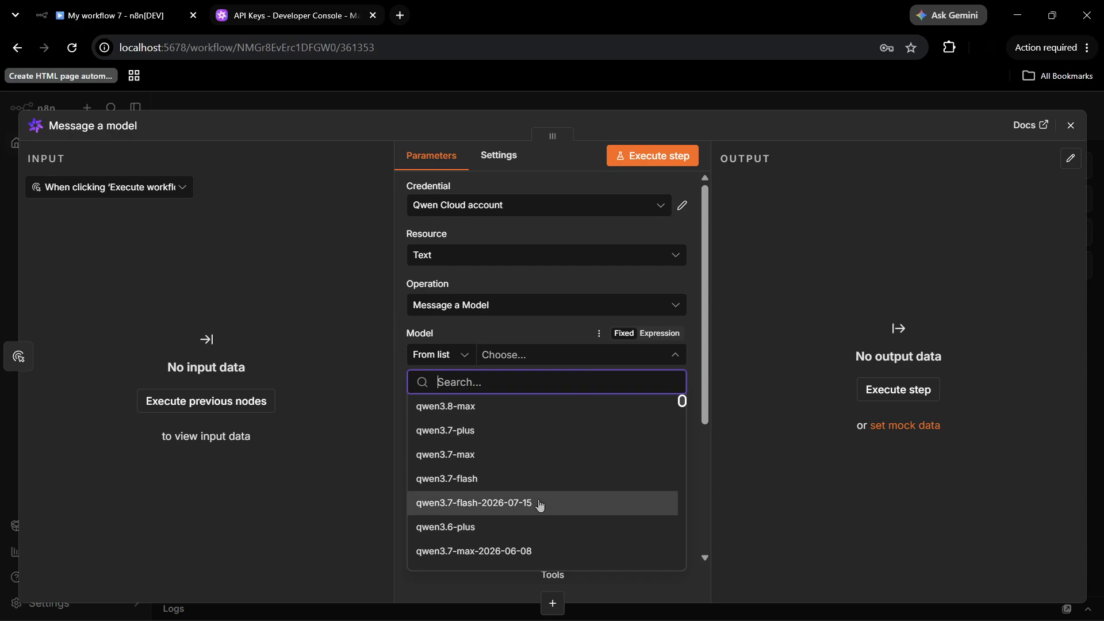
scroll(540, 505, "down", 2)
scroll(540, 505, "down", 8)
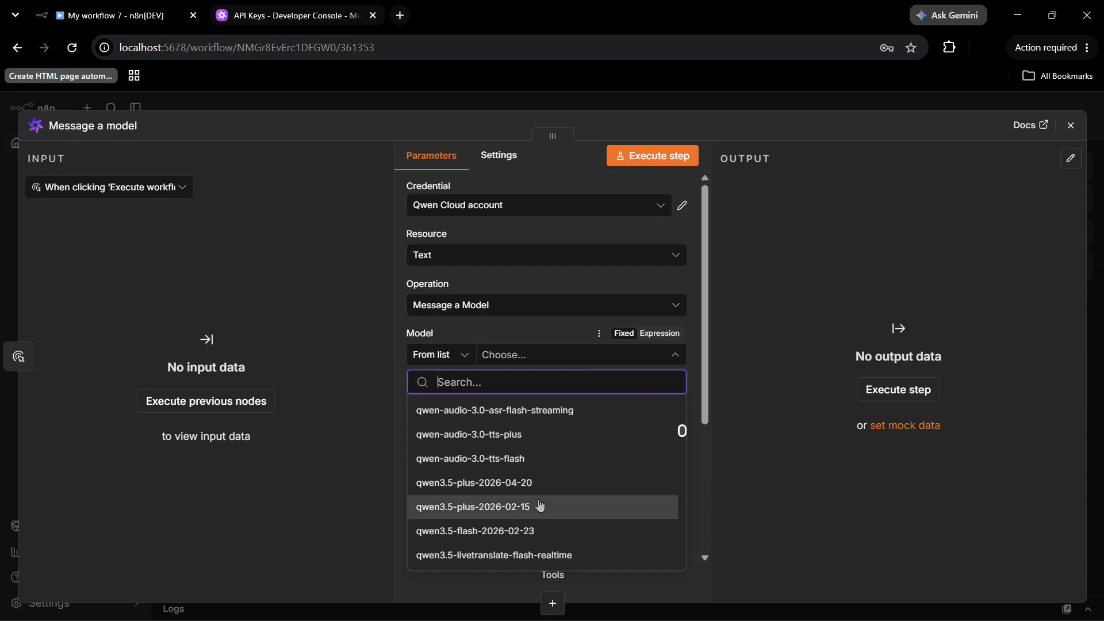
scroll(540, 505, "up", 1)
scroll(540, 505, "down", 6)
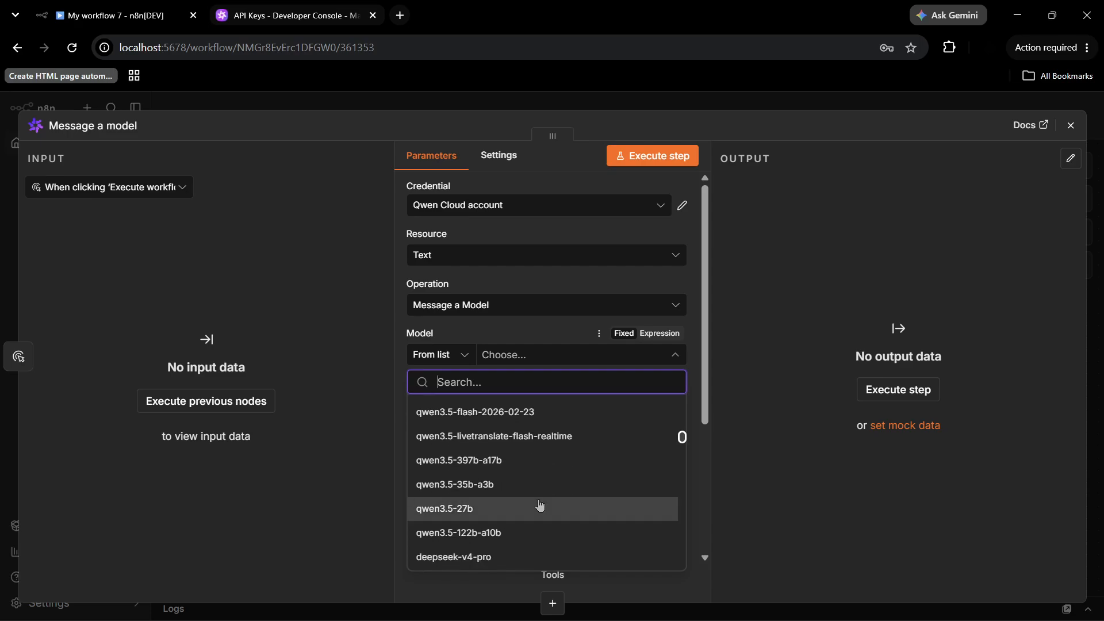
scroll(540, 505, "down", 10)
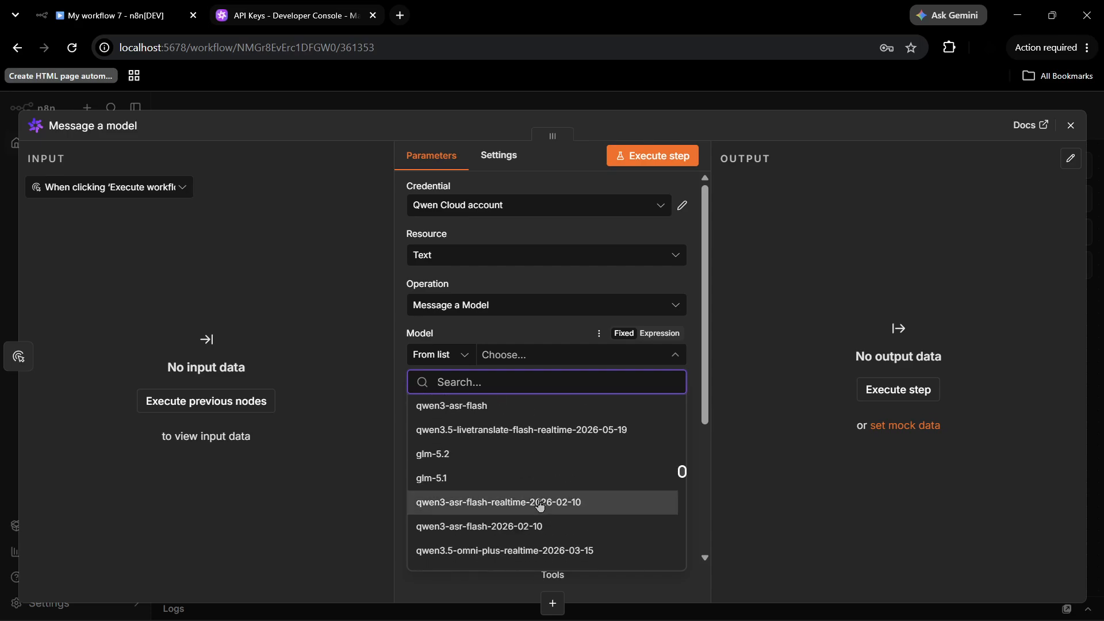
scroll(540, 505, "up", 10)
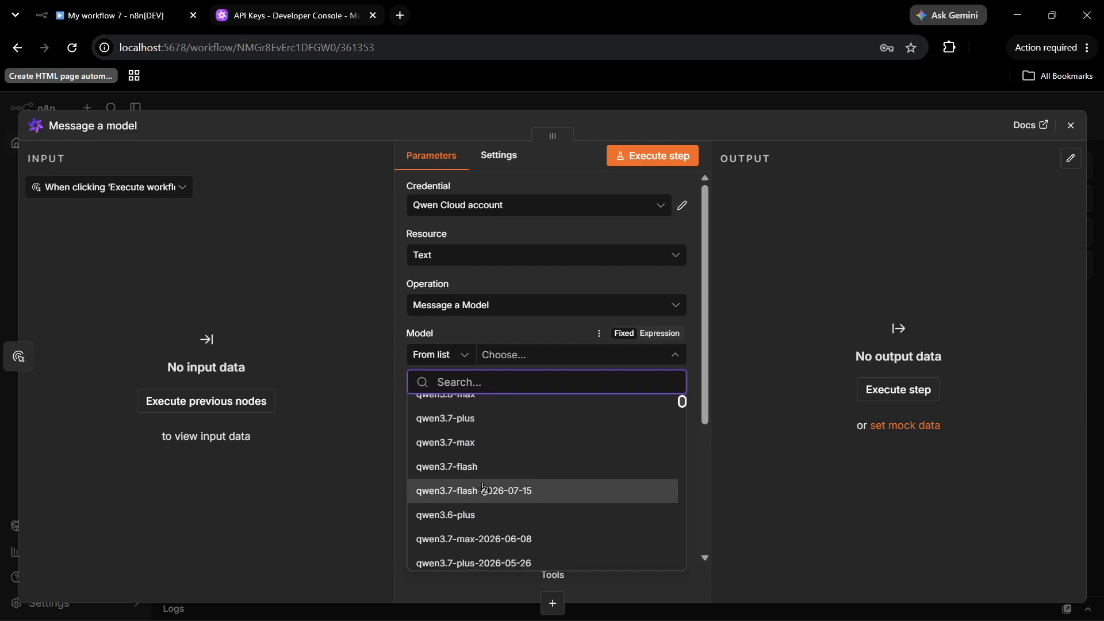
scroll(481, 512, "down", 1)
scroll(472, 520, "down", 4)
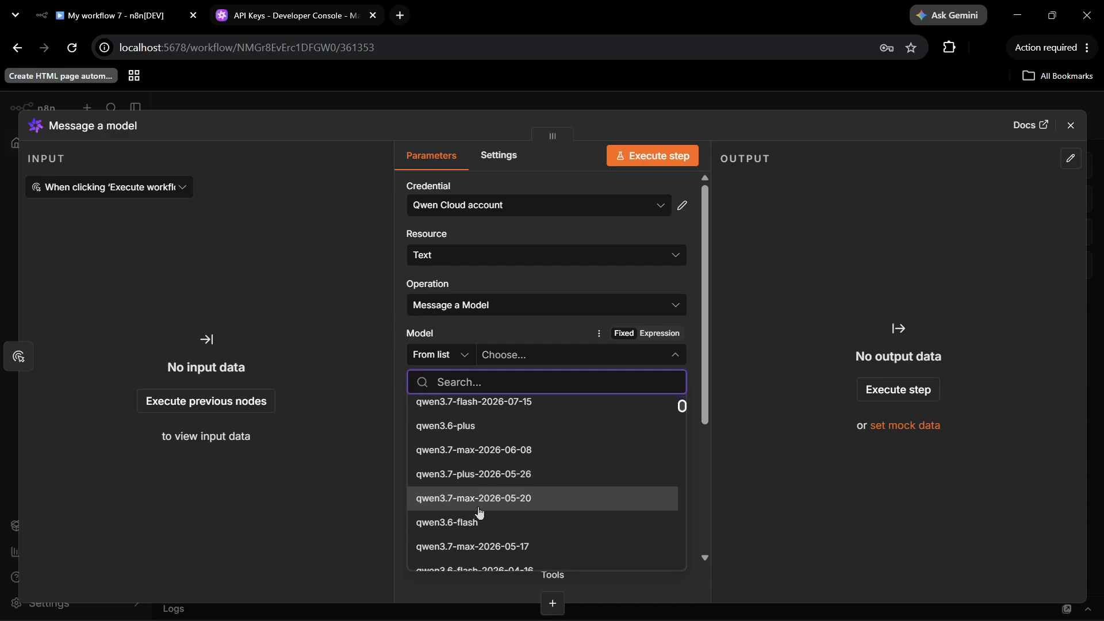
left_click(452, 522)
Enter the message "Hi , who are you and how are you ?" as the content with the role User.
left_click(498, 431)
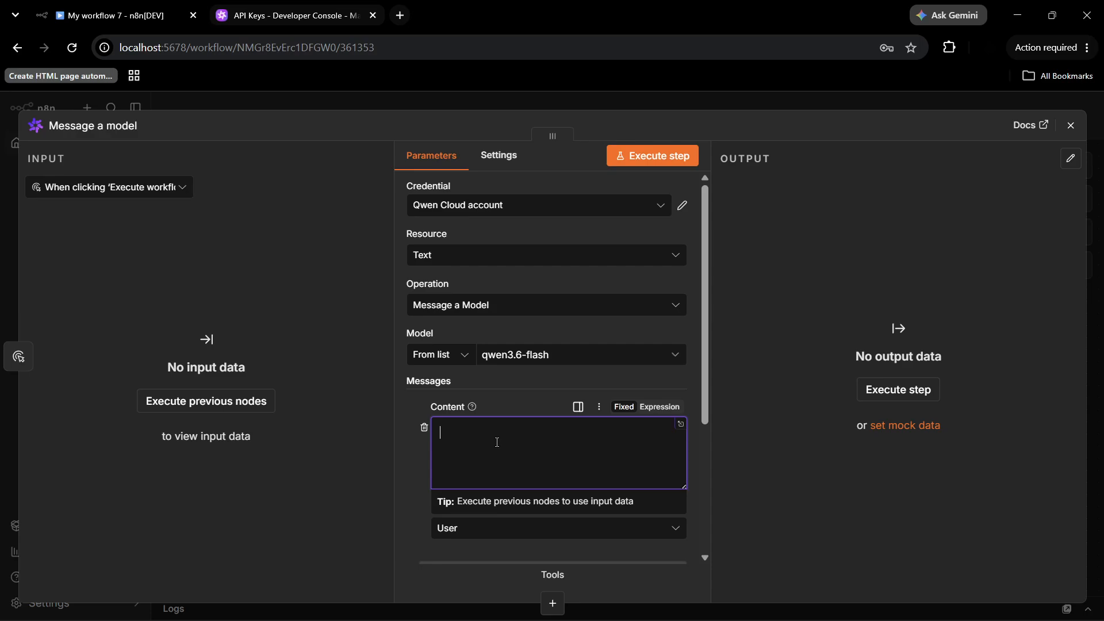
type("Hi , who are you and how are you ?")
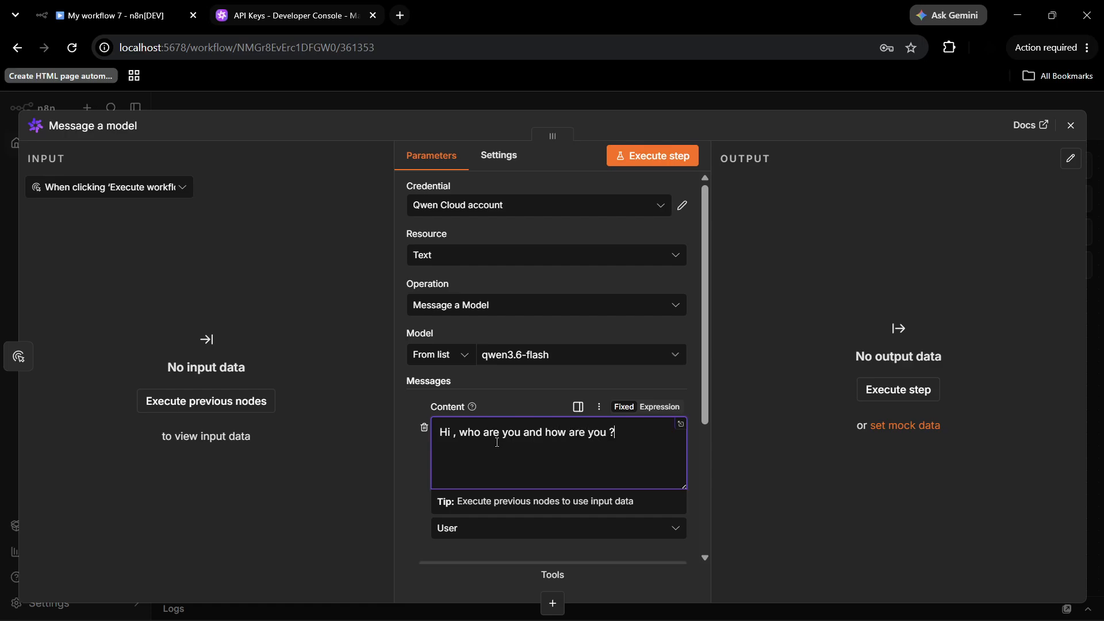
scroll(497, 443, "down", 4)
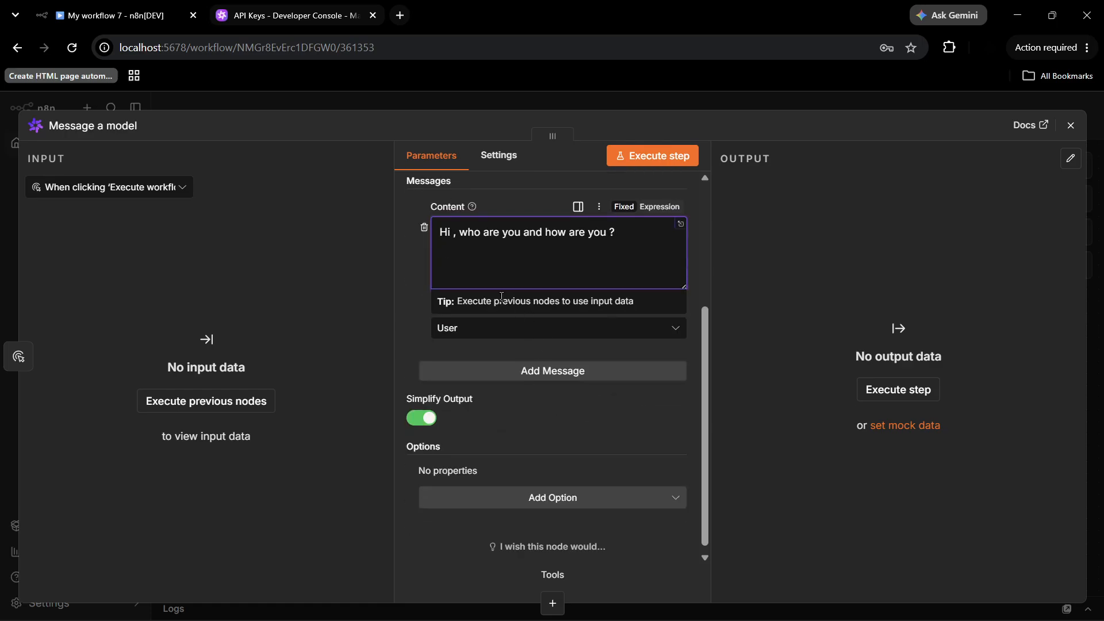
left_click(507, 328)
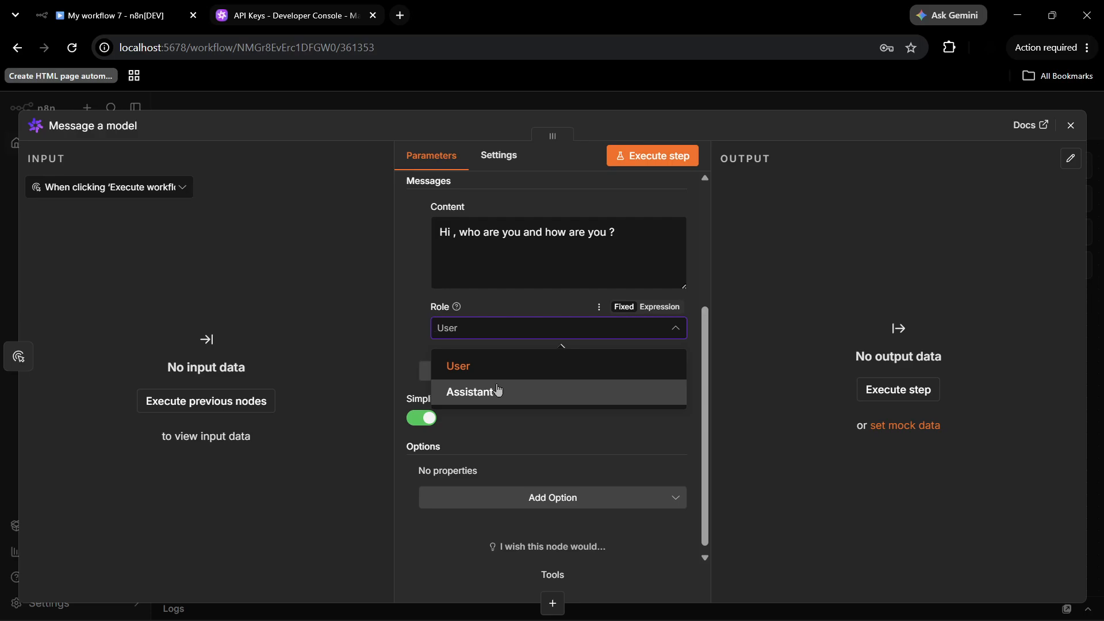
left_click(458, 366)
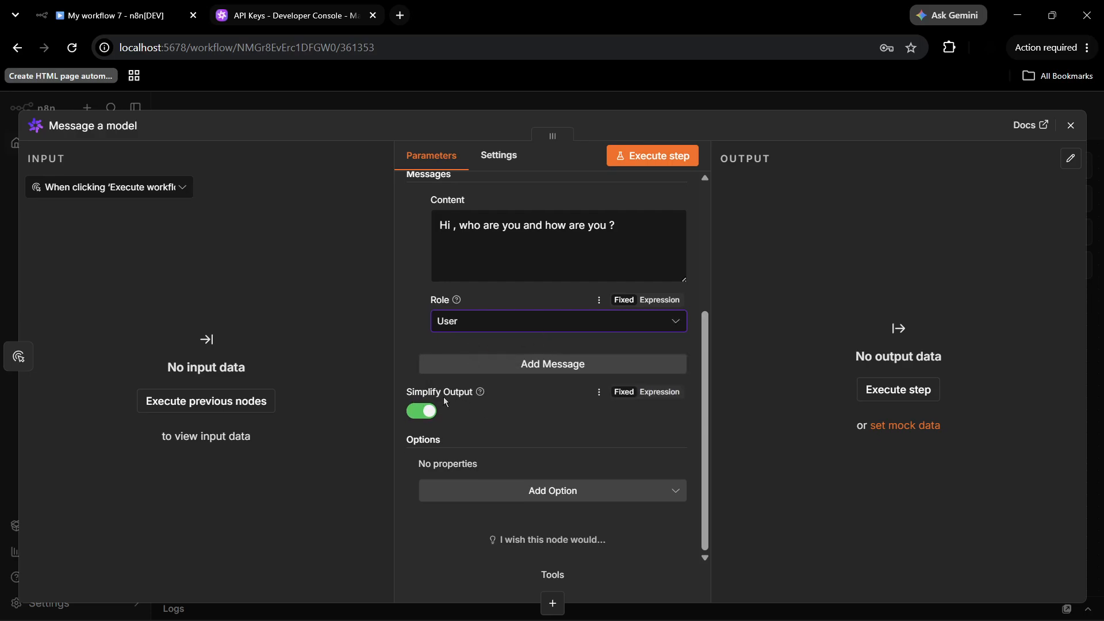
Examine the optional parameters available for the node and return to the workflow canvas.
left_click(547, 499)
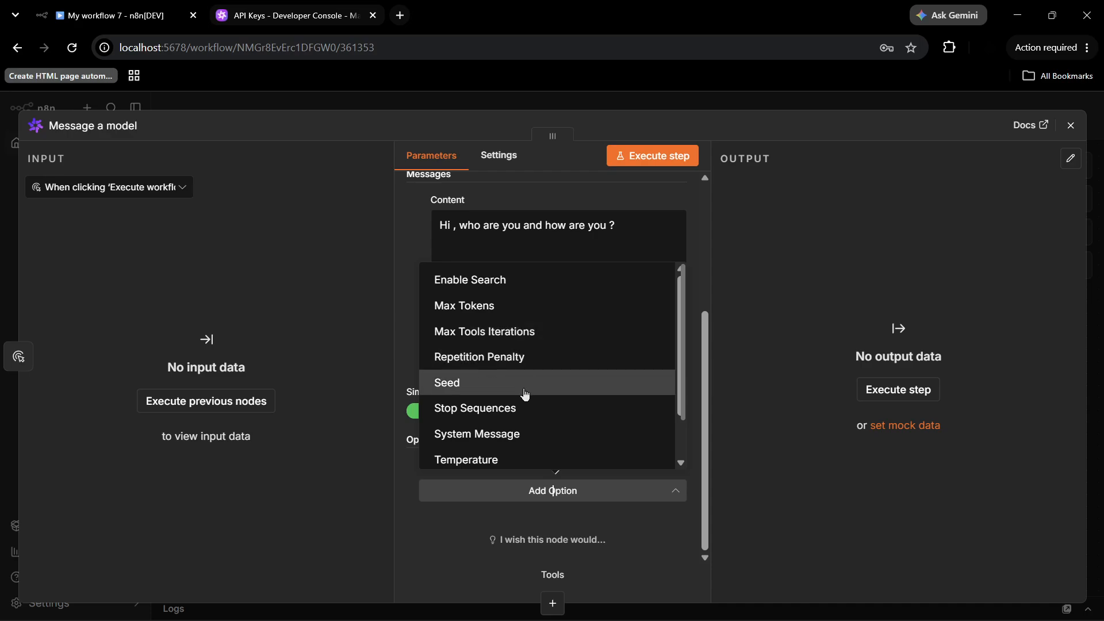
scroll(524, 394, "down", 1)
scroll(524, 403, "up", 1)
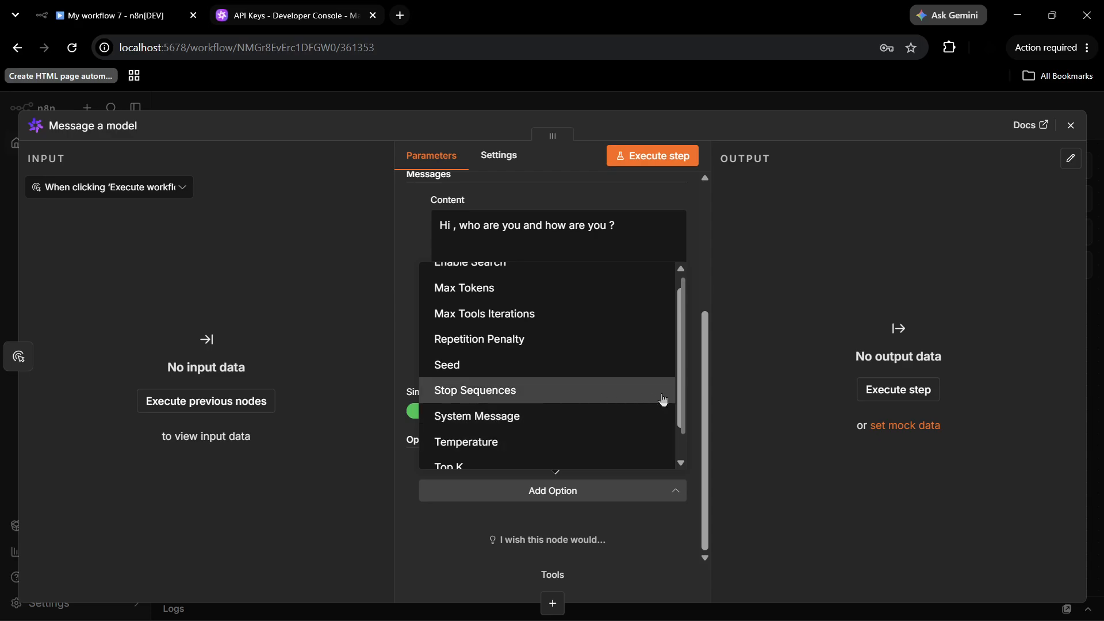
left_click(695, 399)
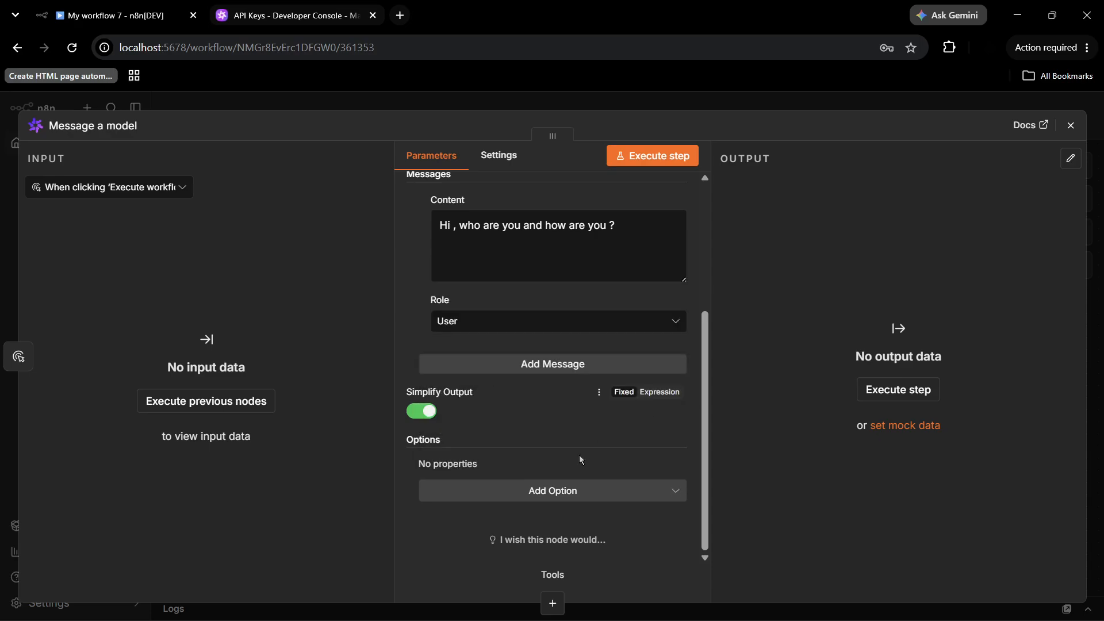
scroll(579, 460, "up", 1)
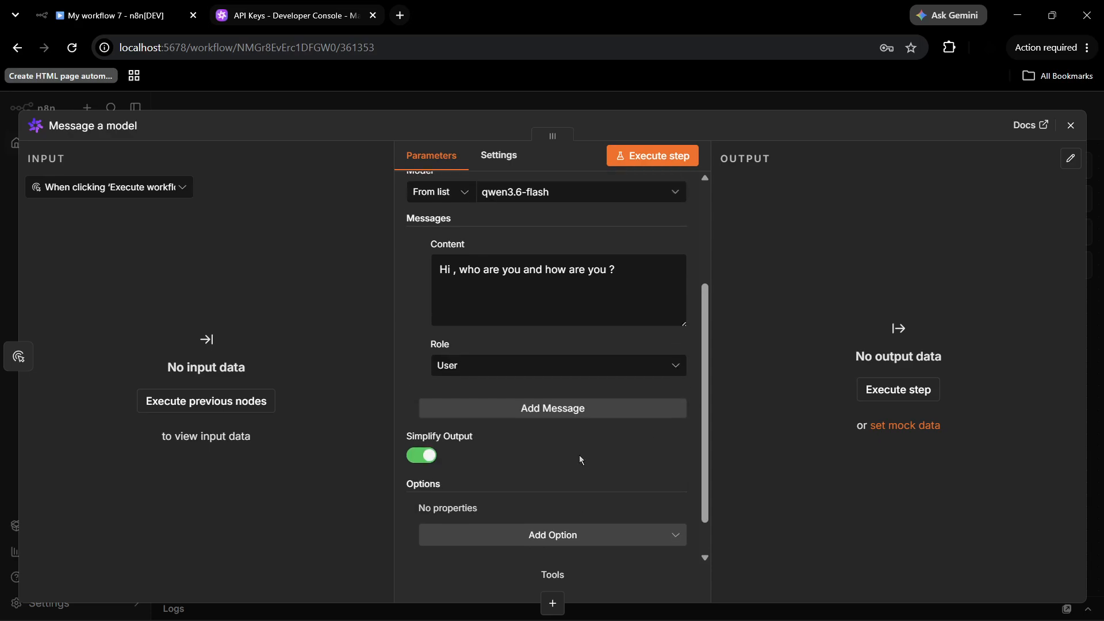
scroll(578, 460, "down", 1)
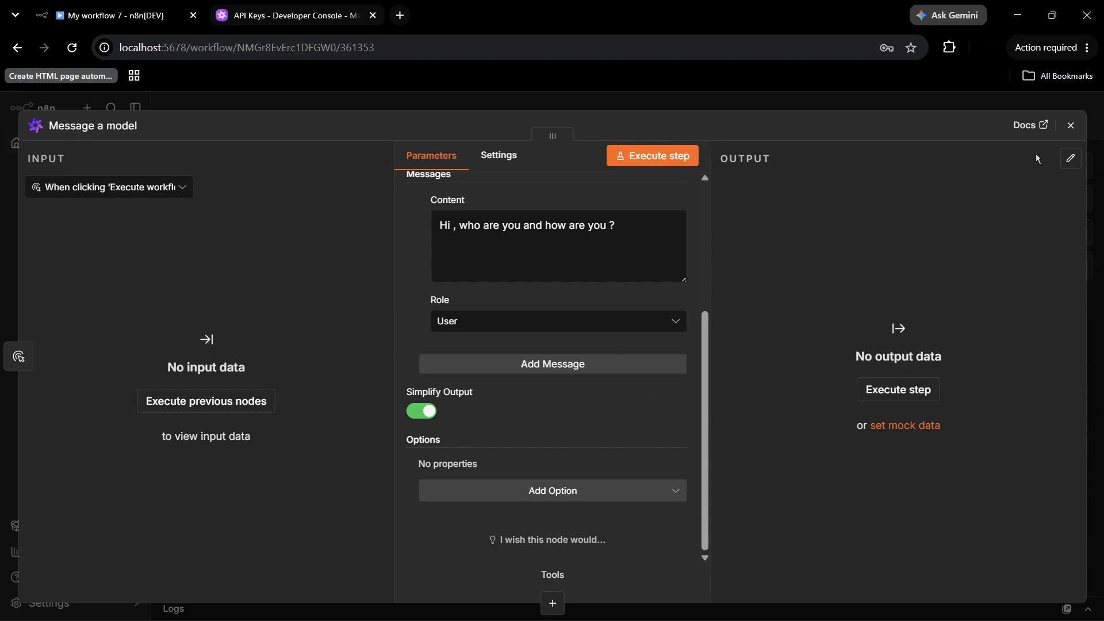
left_click(1071, 125)
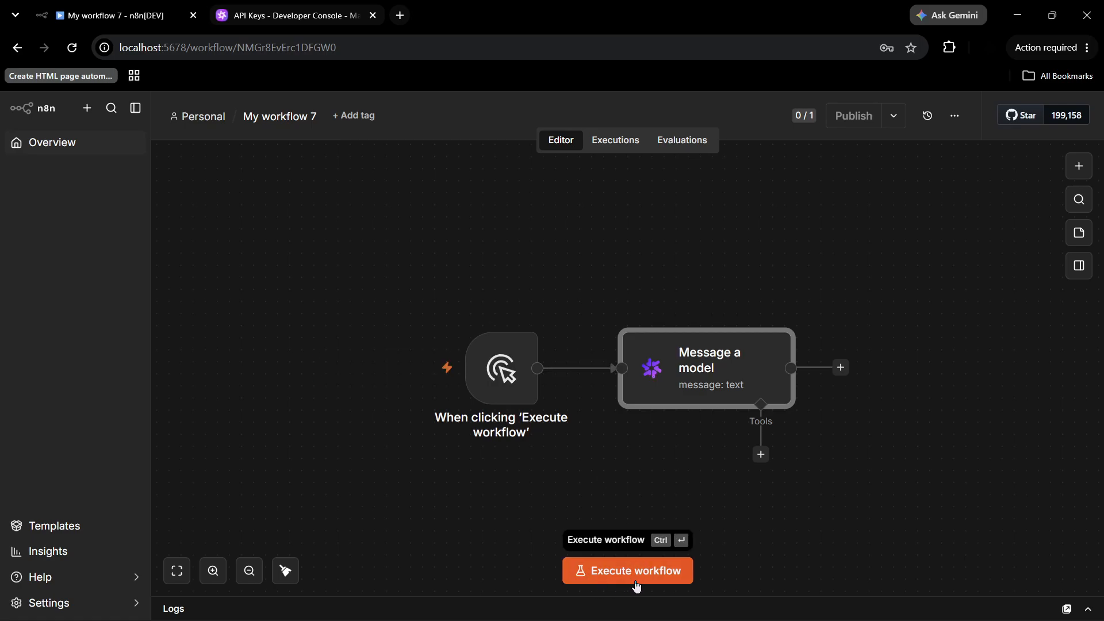
Execute the workflow and inspect the output of the Message a model node.
left_click(601, 572)
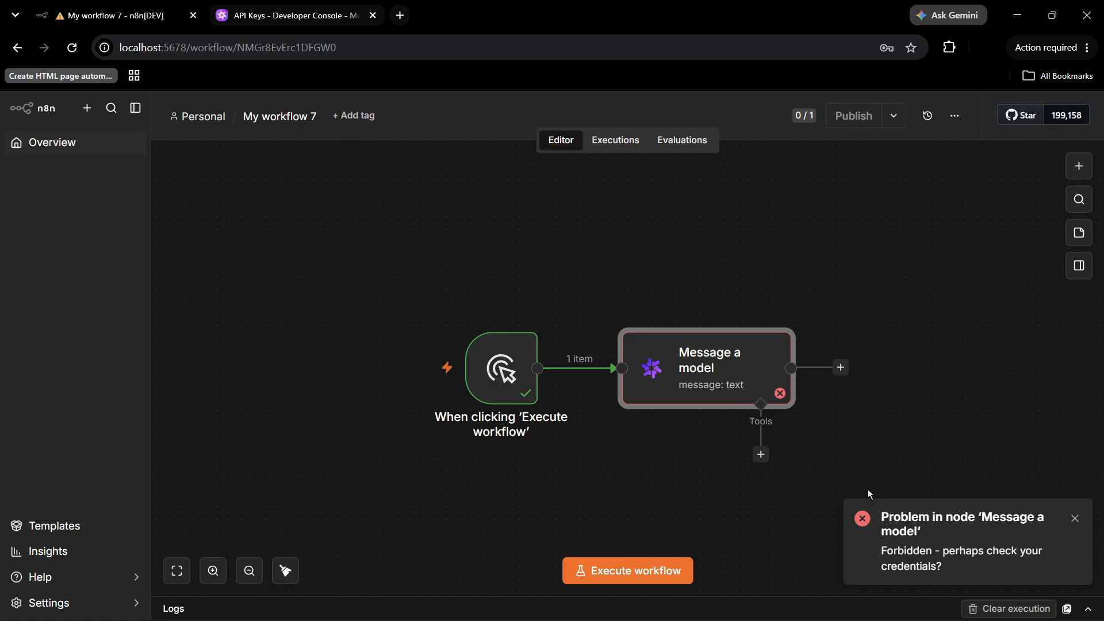
double_click(691, 357)
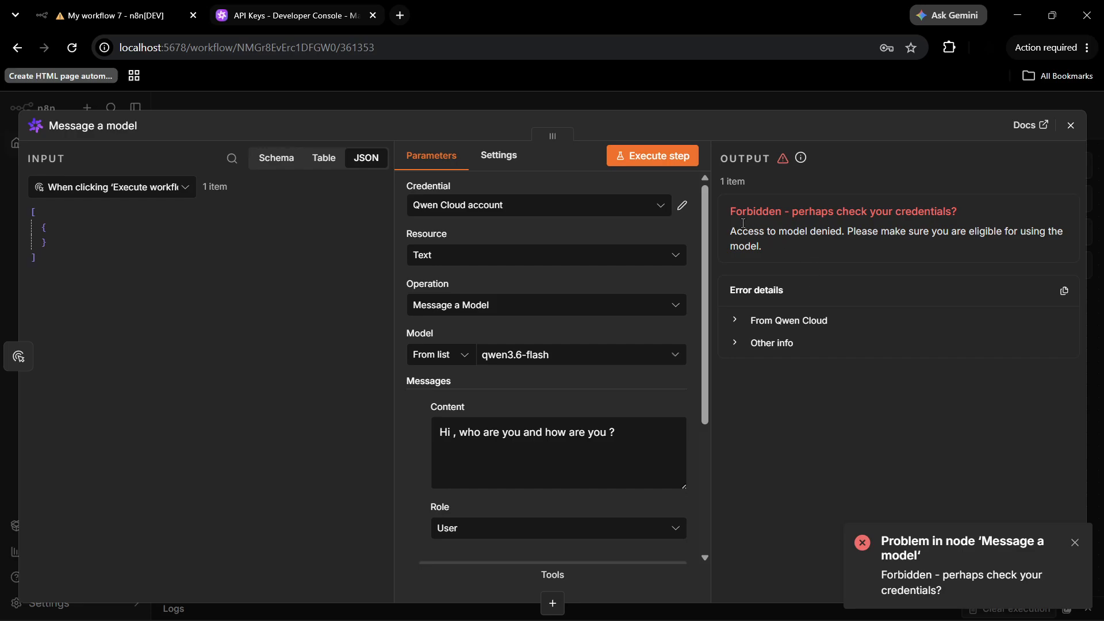
left_click_drag(735, 212, 1023, 251)
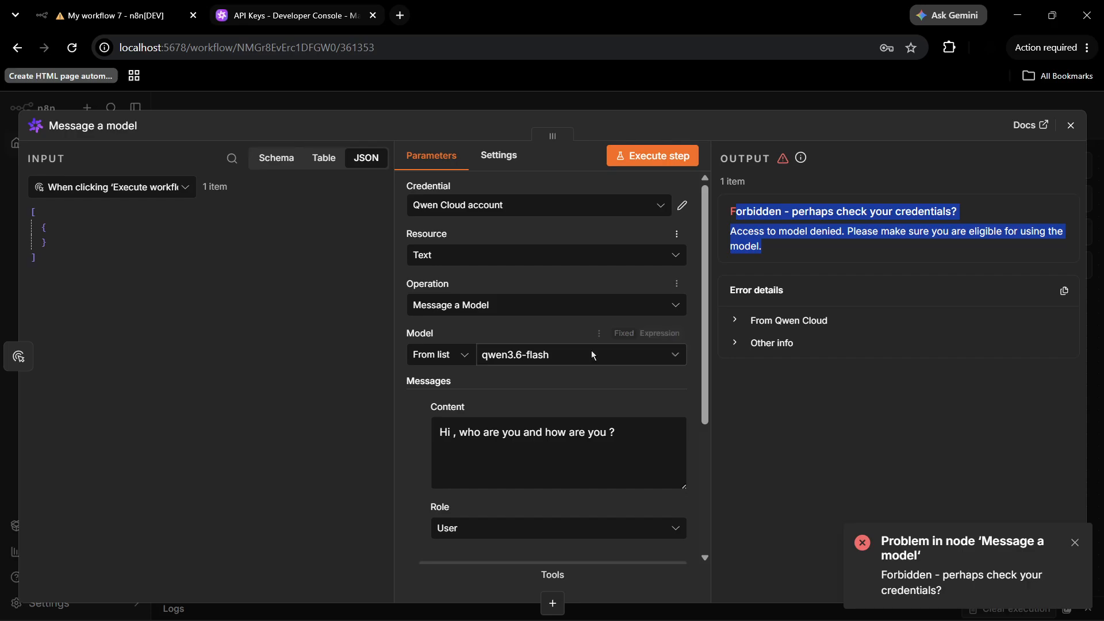
Open the Qwen Cloud account credential used by the Message a model node to check its connection.
left_click(683, 205)
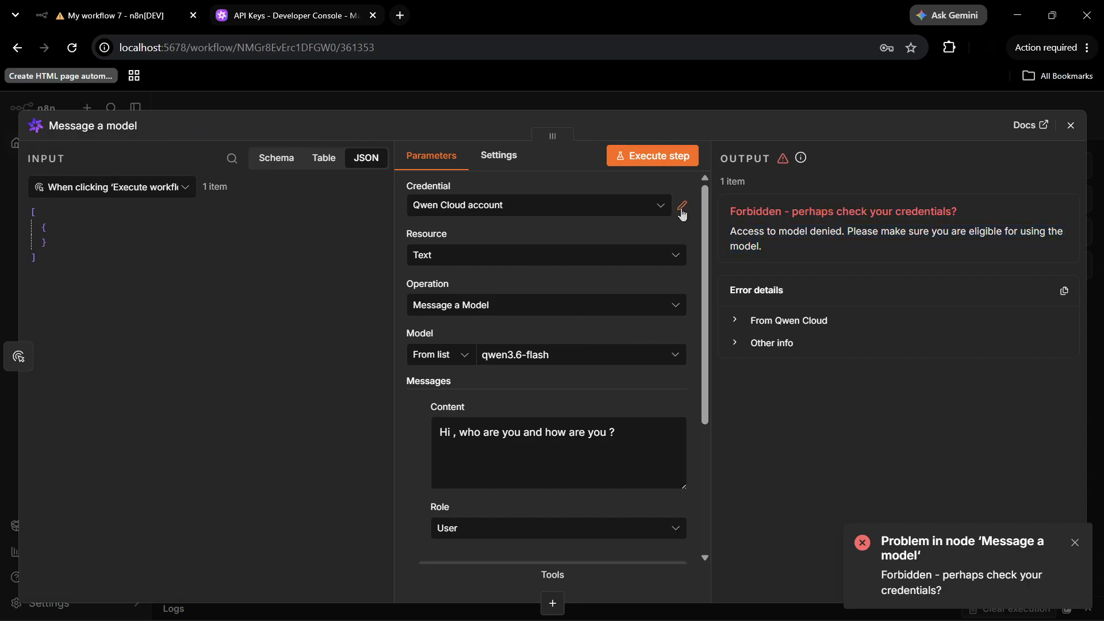
key("alt+Tab")
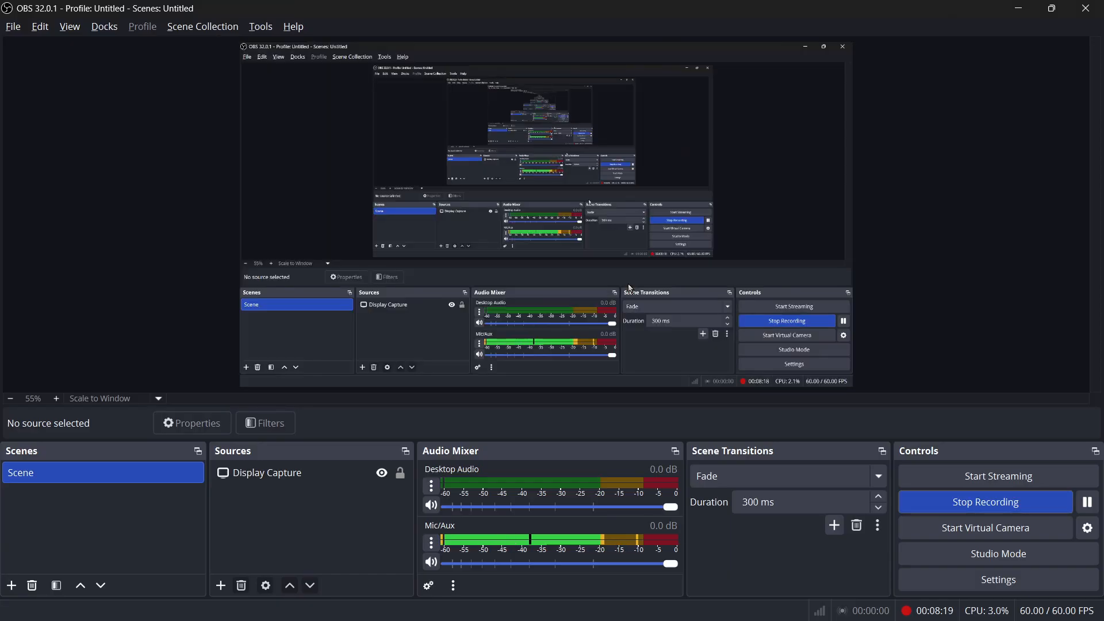
key("alt+Tab")
Switch to the Qwen Cloud console, dismiss the API key dialog and view the Pay-As-You-Go billing page.
left_click(298, 4)
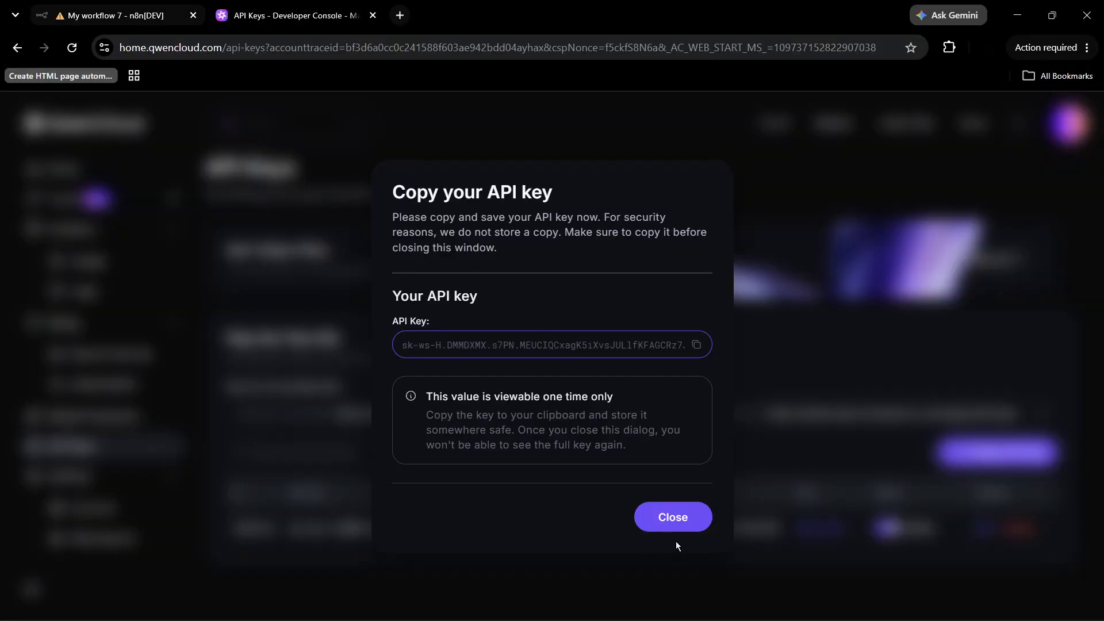
left_click(669, 515)
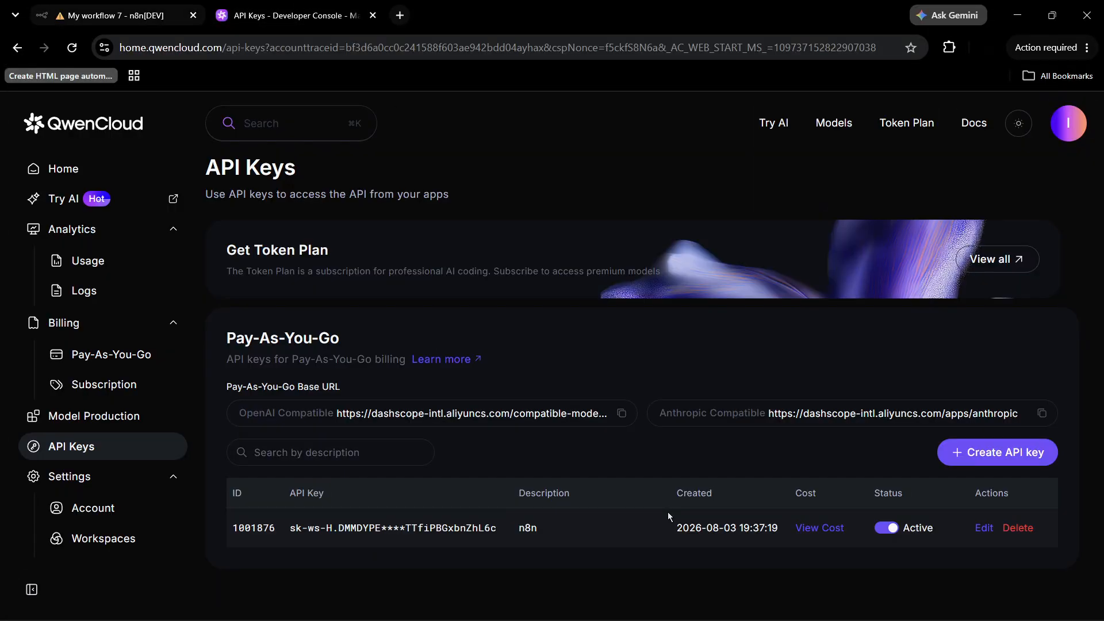
left_click(99, 361)
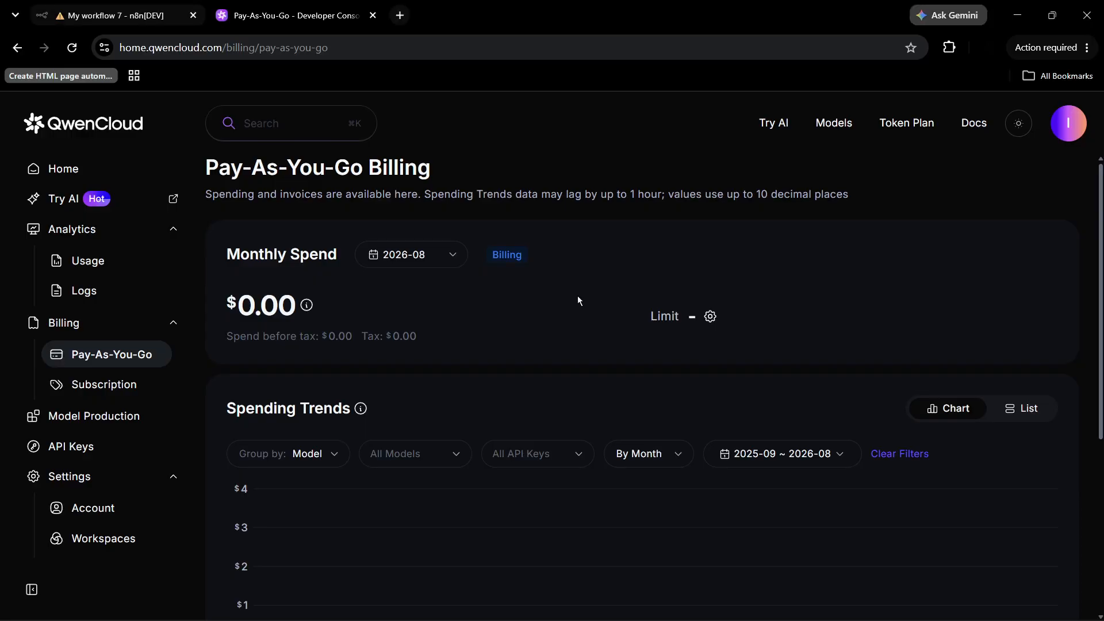
Return to n8n and close the Qwen Cloud credential and the Message a model node to get back to the canvas.
left_click(79, 4)
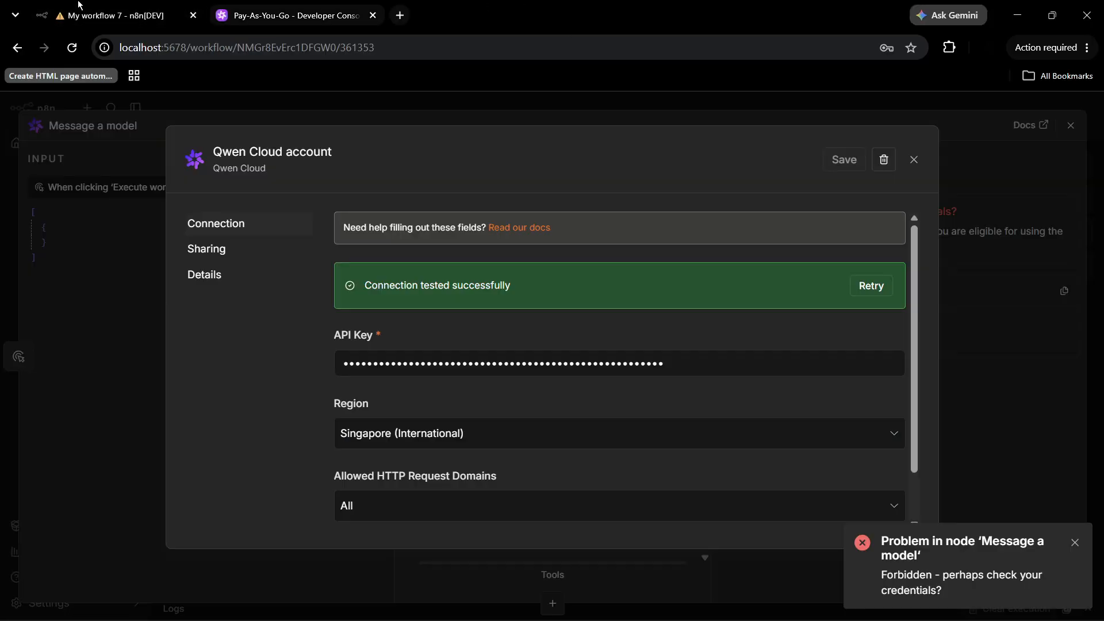
left_click(918, 159)
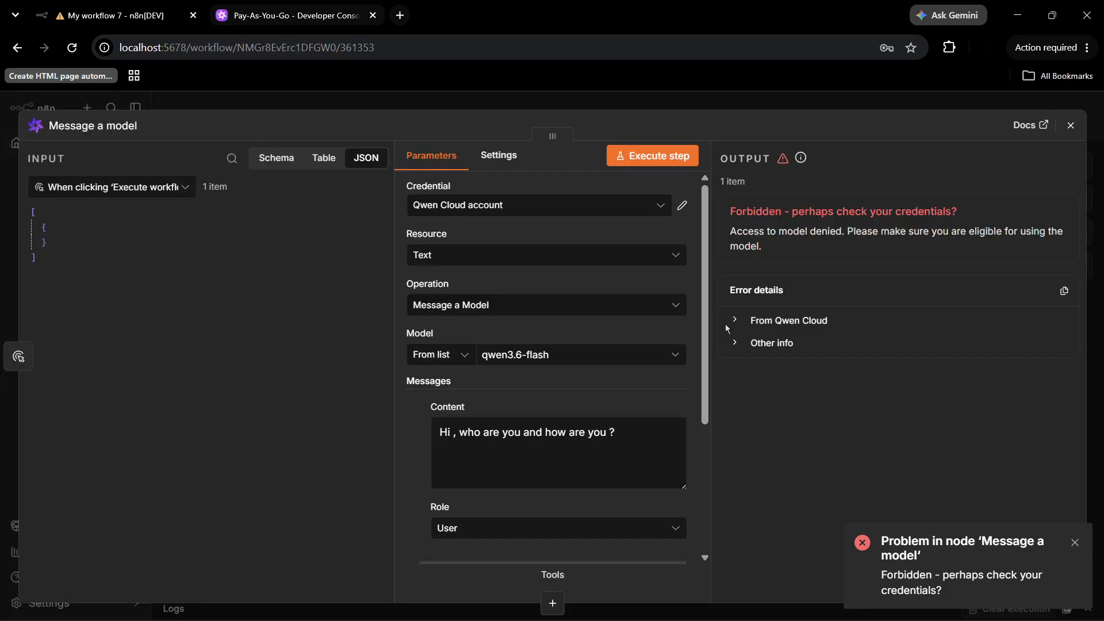
left_click(1070, 126)
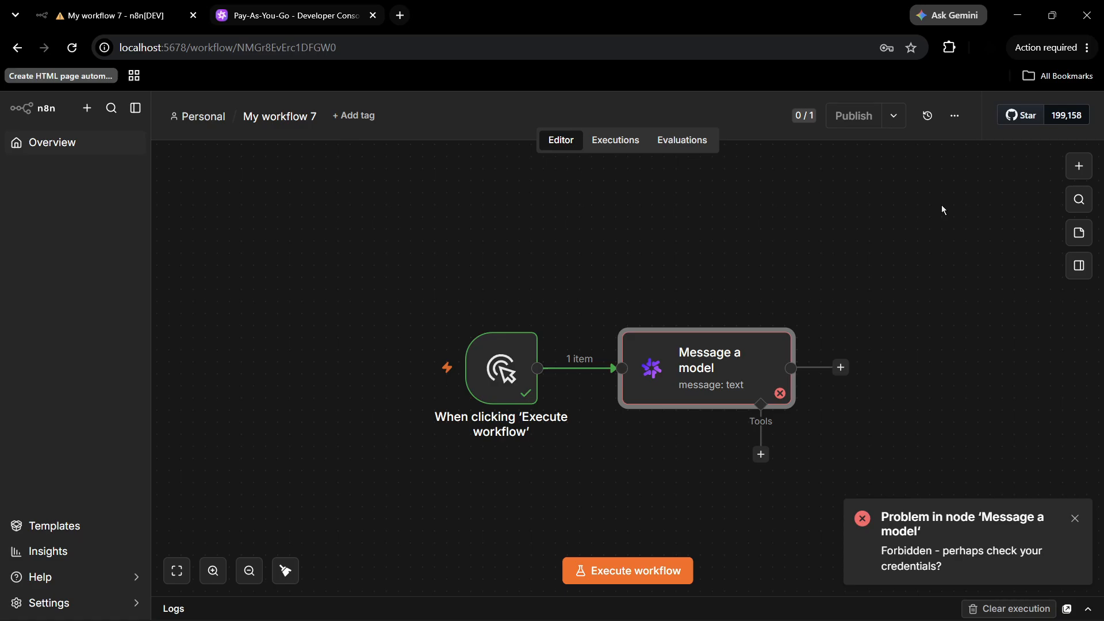
key("alt+Tab")
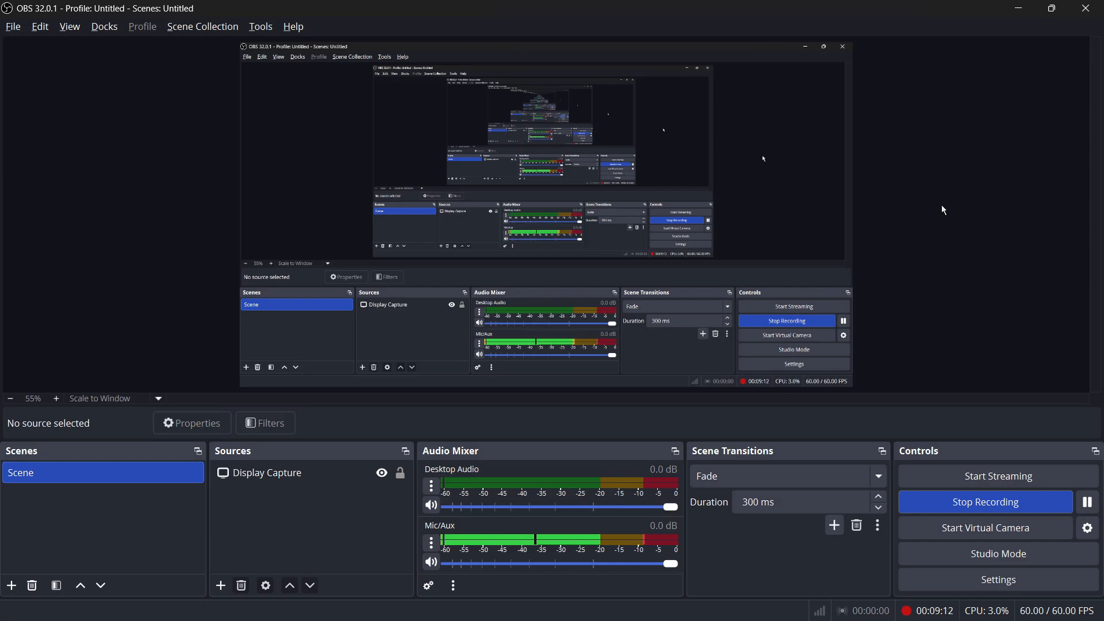
key("alt+Tab")
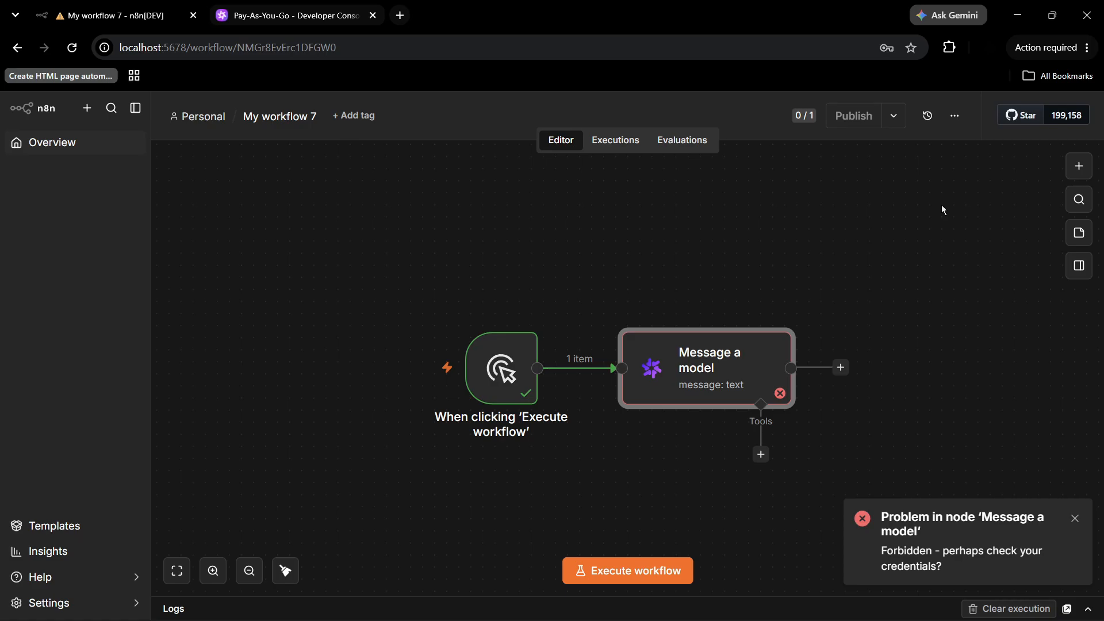
key("alt+Tab")
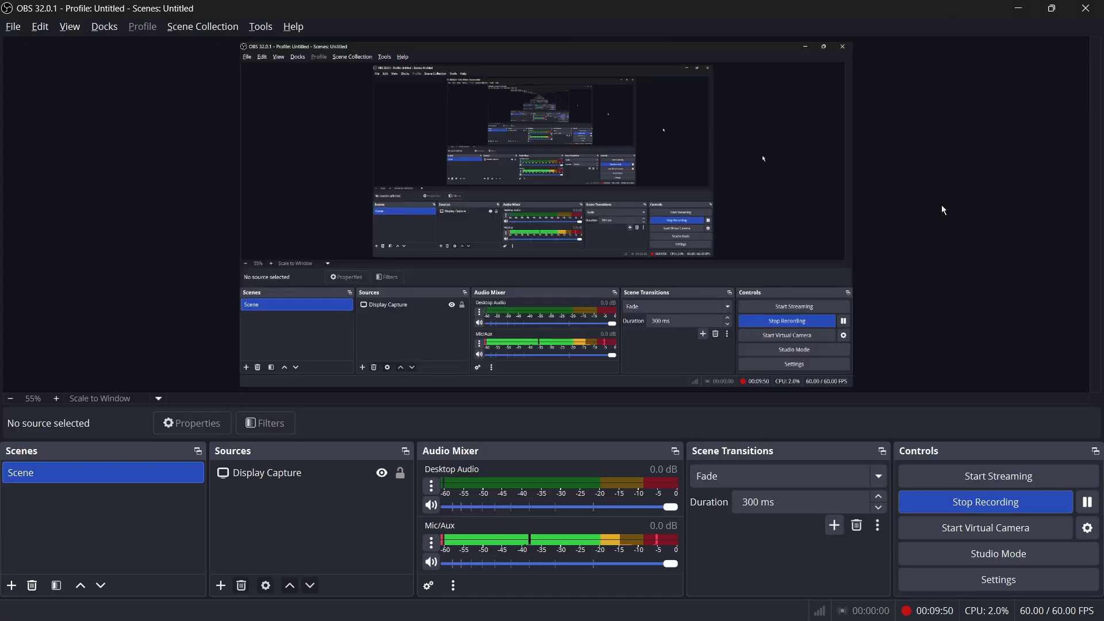